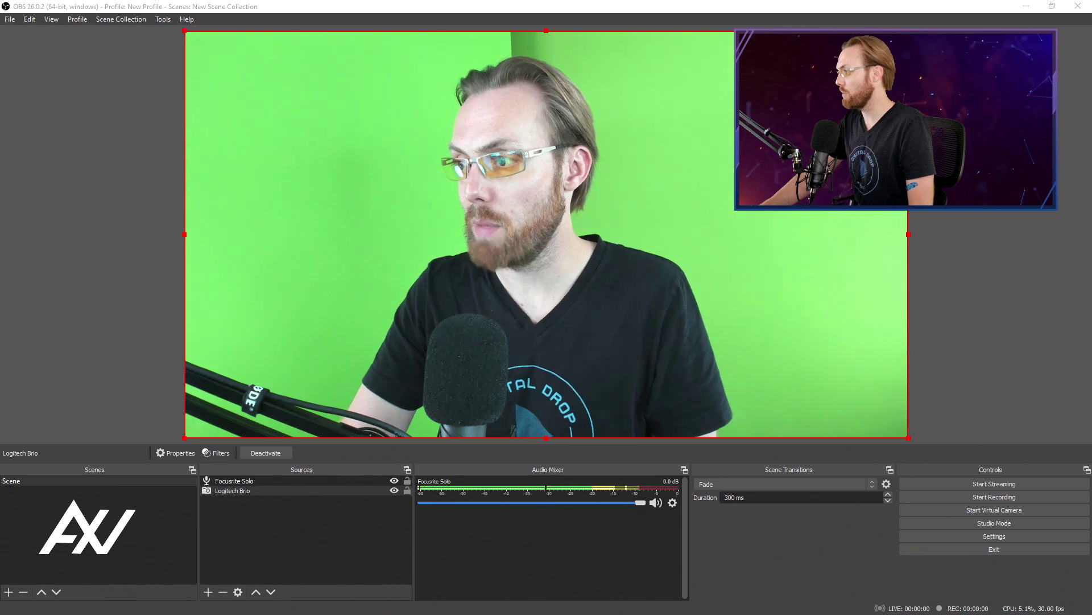
# Step: Open OBS Settings, move the window to the top-left corner and widen it
pyautogui.click(937, 535)
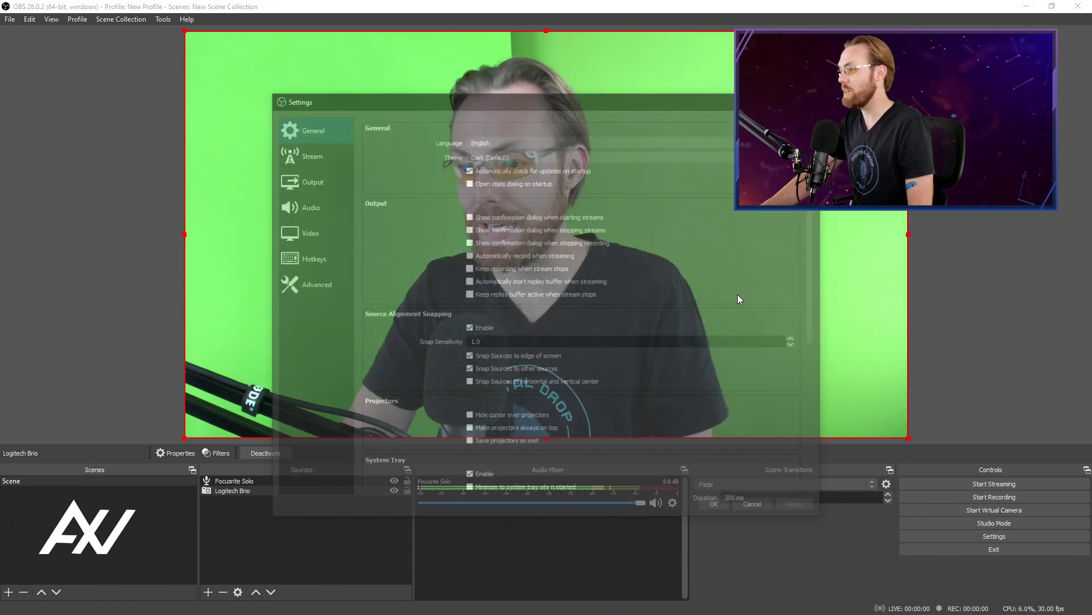
pyautogui.moveTo(673, 101); pyautogui.dragTo(418, 36)
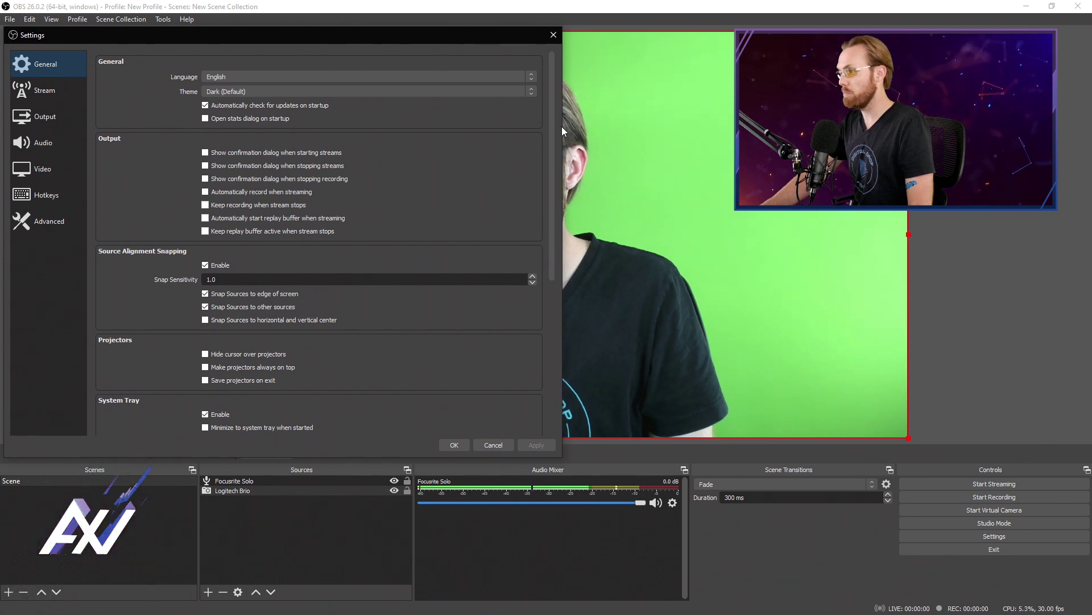
pyautogui.moveTo(562, 129); pyautogui.dragTo(699, 138)
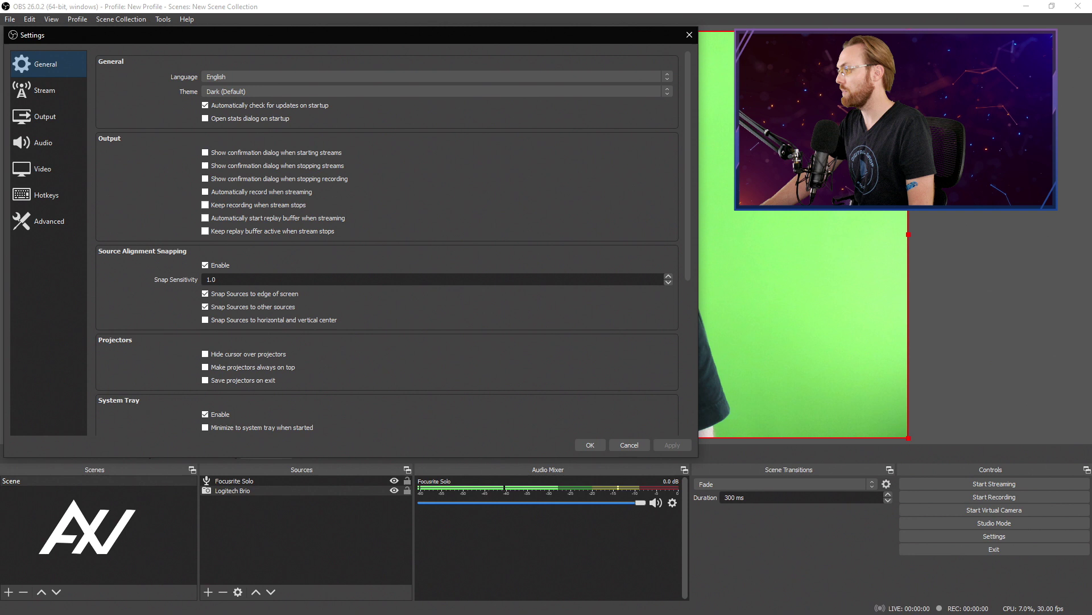
pyautogui.moveTo(529, 182); pyautogui.dragTo(70, 178)
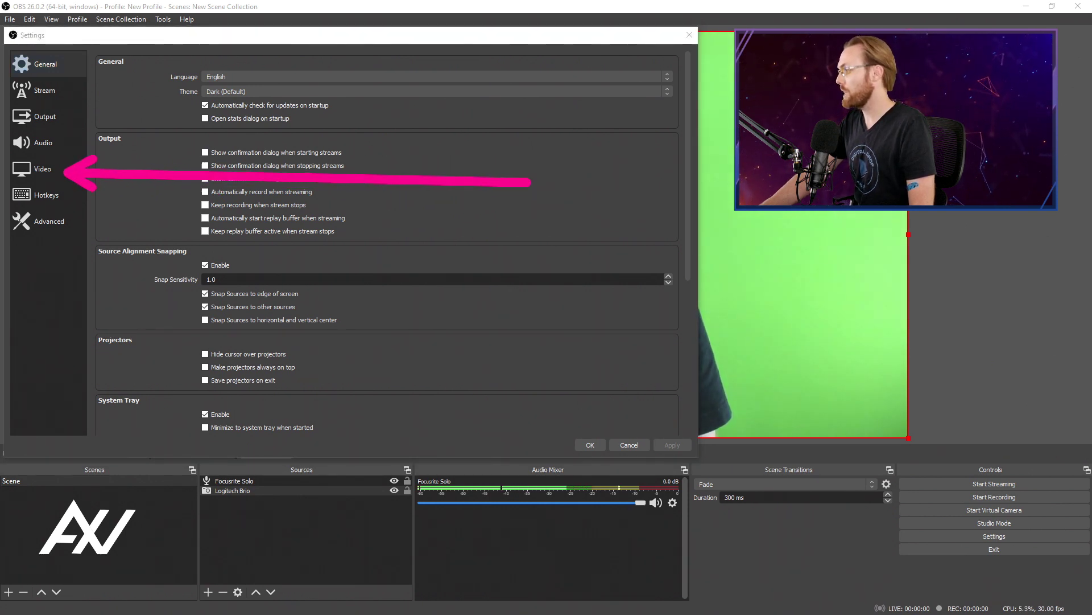
# Step: On the Video page, set the Output (Scaled) Resolution to 1920x1080 to match the base resolution
pyautogui.click(67, 169)
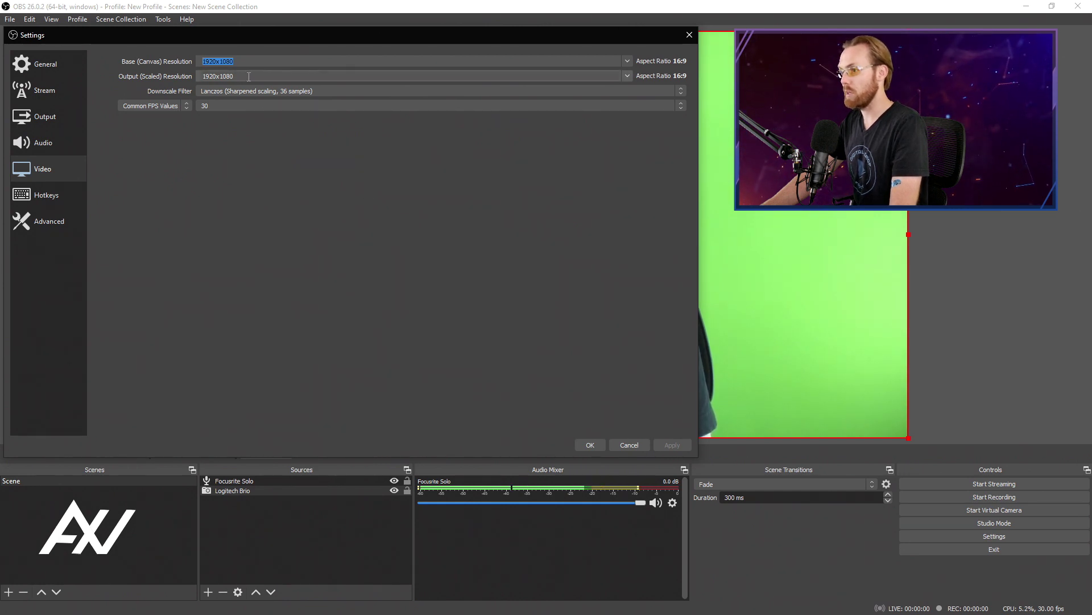
pyautogui.doubleClick(249, 77)
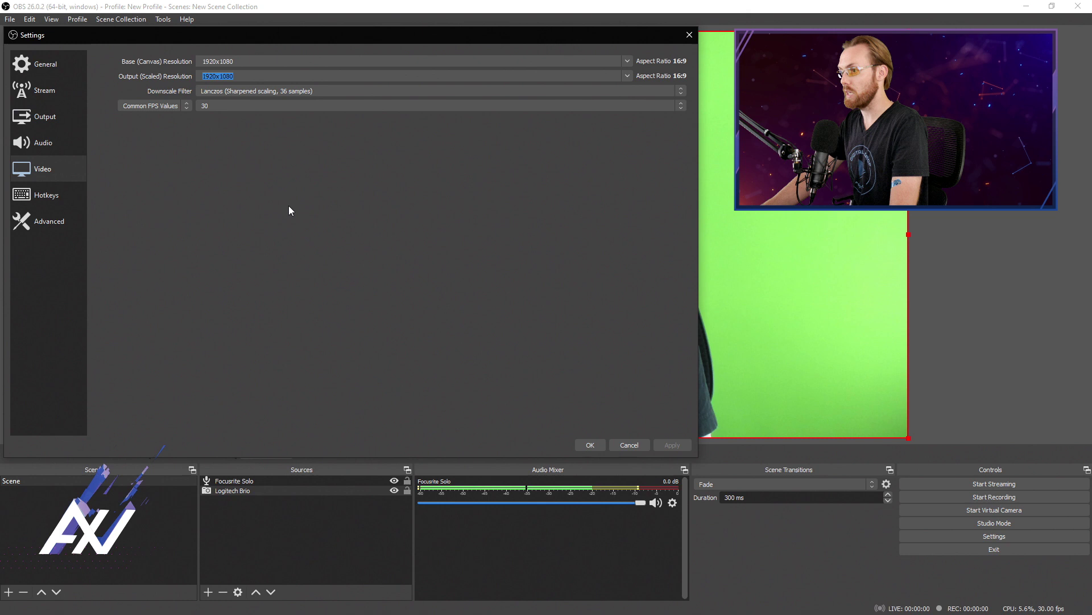
pyautogui.write('1920x1080')
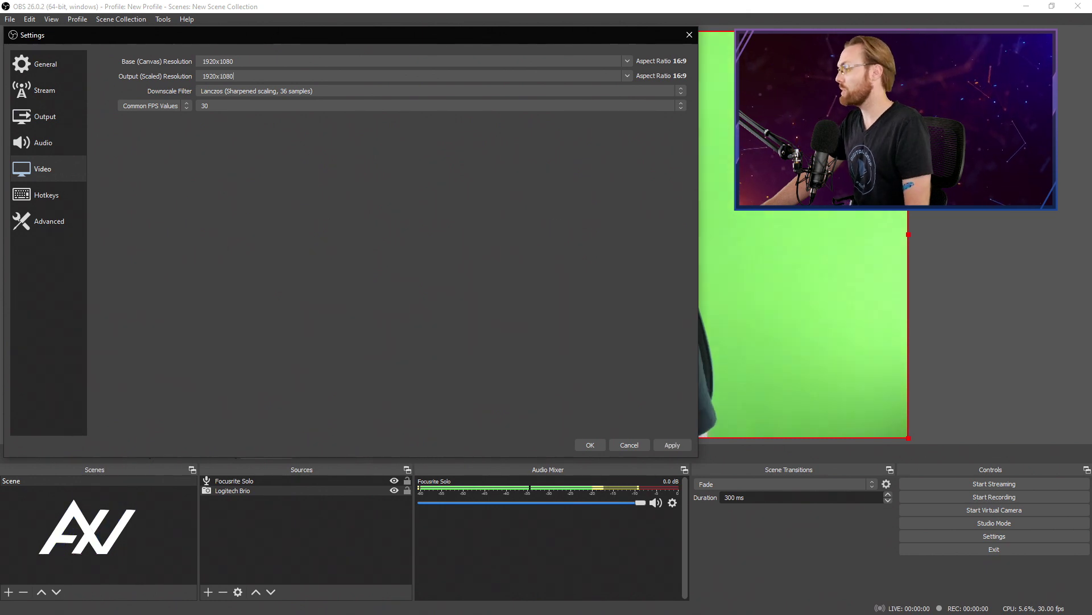
pyautogui.click(406, 476)
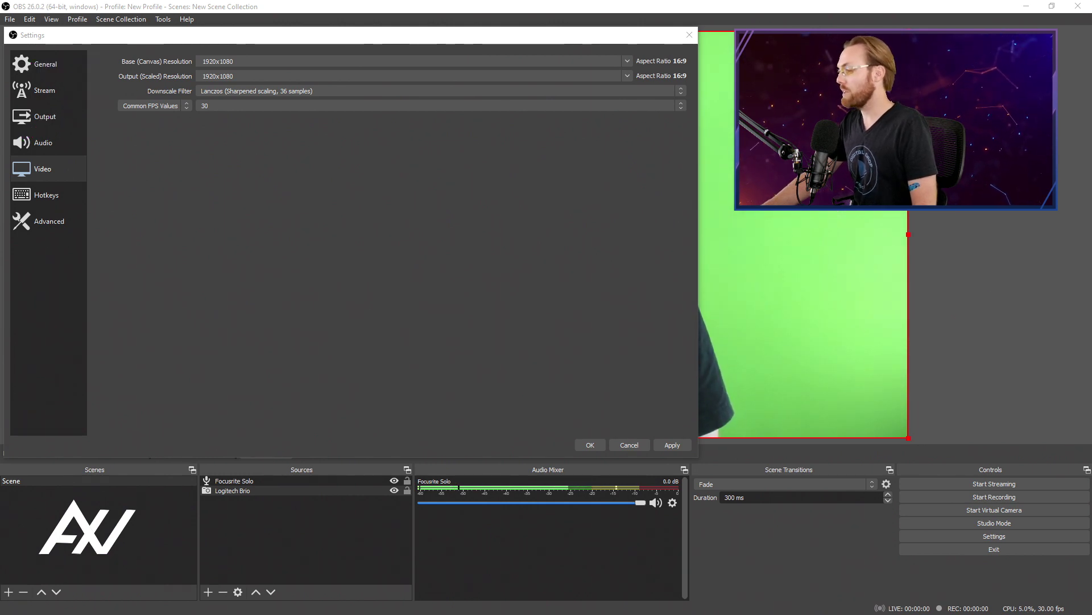
pyautogui.moveTo(55, 100); pyautogui.dragTo(139, 97)
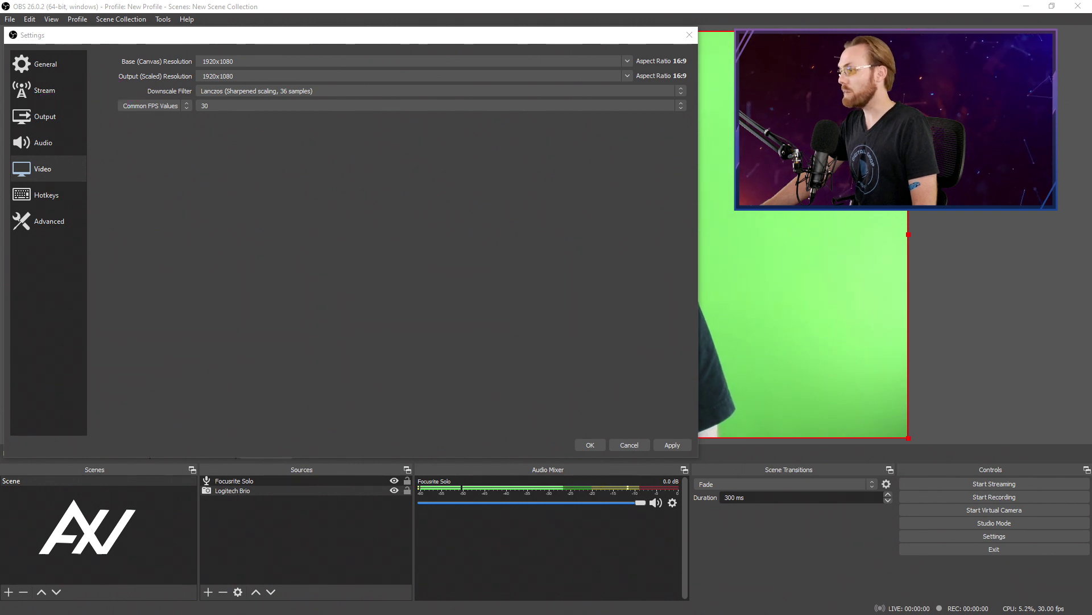
pyautogui.click(672, 90)
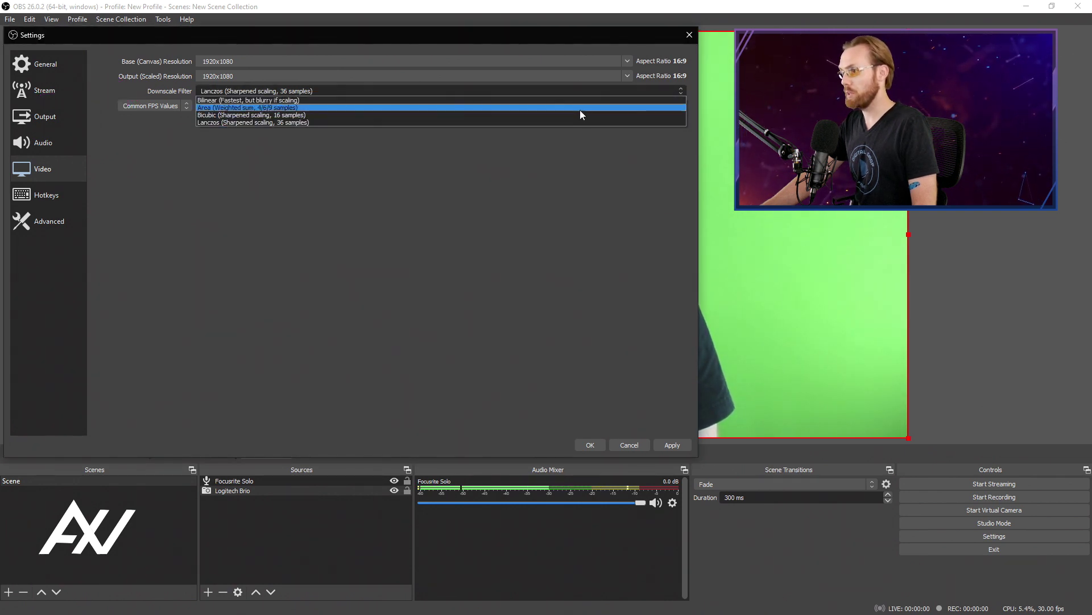
pyautogui.click(579, 115)
pyautogui.click(623, 92)
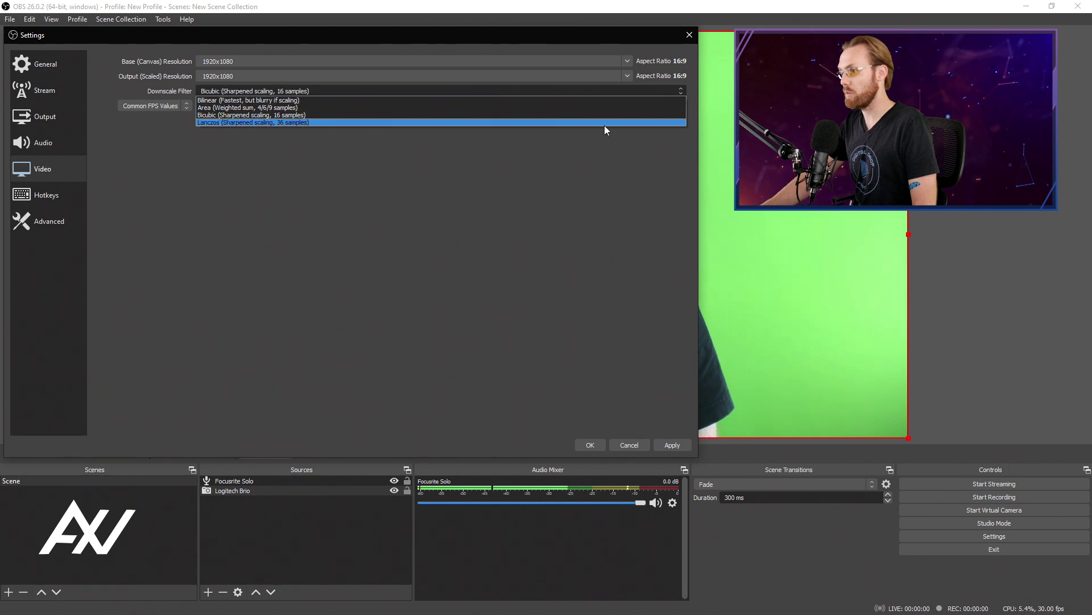
pyautogui.click(604, 123)
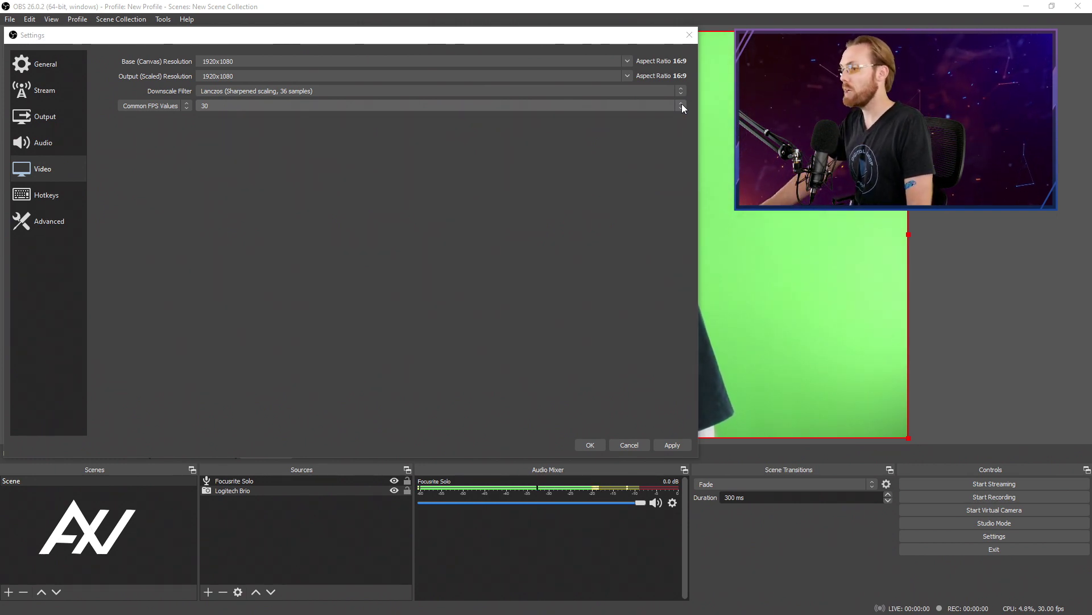
pyautogui.click(682, 107)
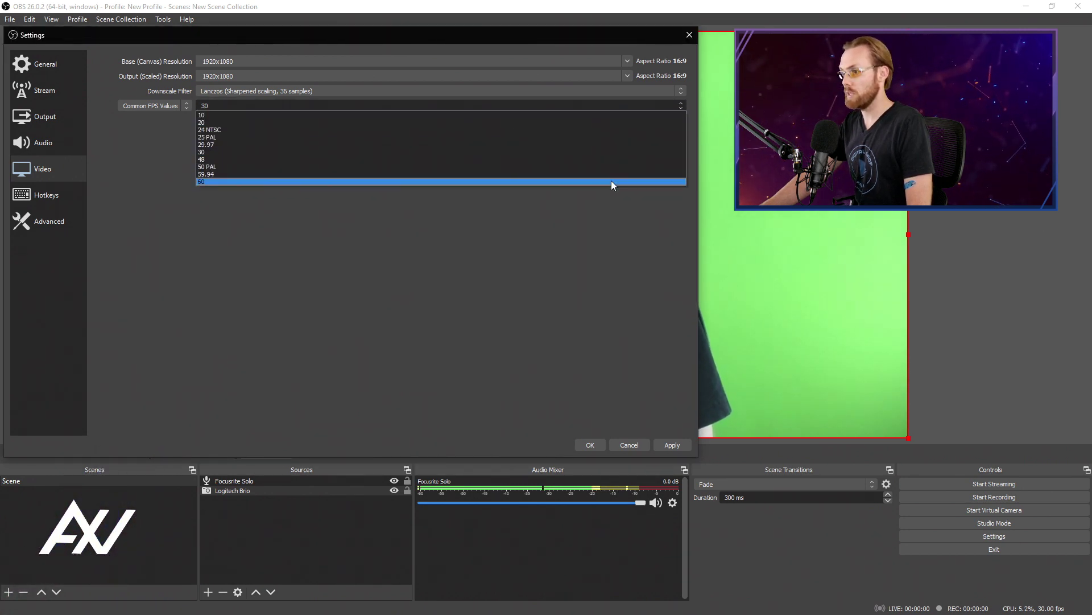
pyautogui.click(612, 181)
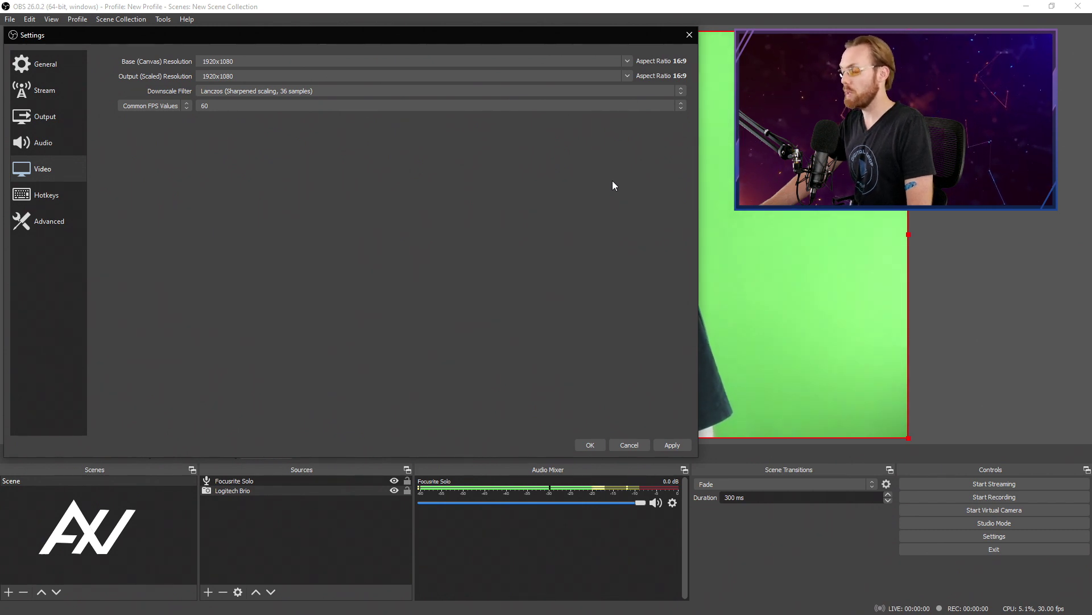
pyautogui.click(681, 106)
pyautogui.click(607, 150)
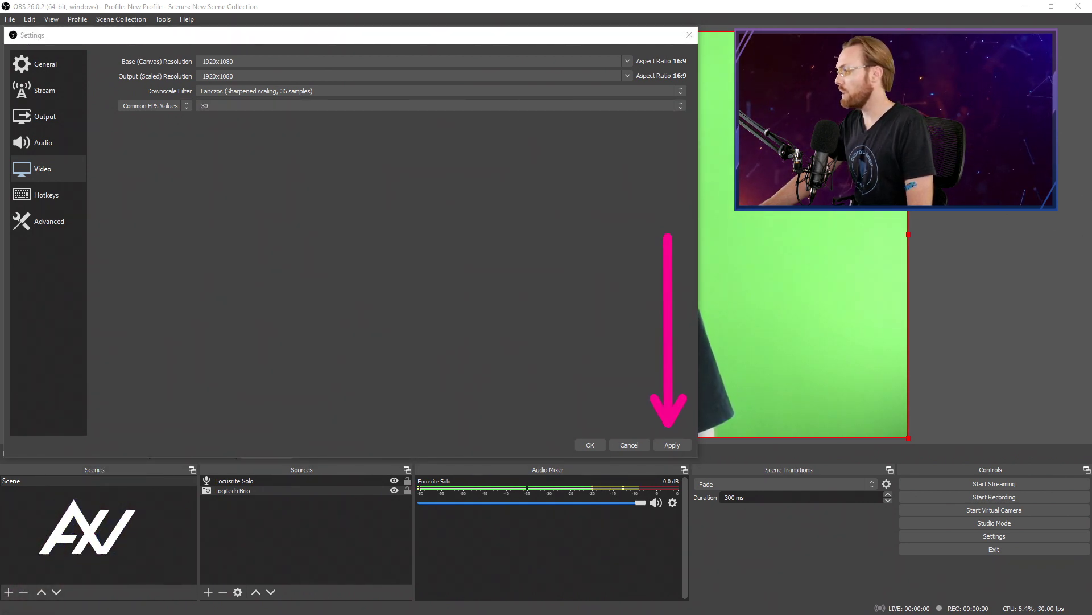
# Step: Apply the video settings, then set the Audio sample rate to 48 kHz and back to 44.1 kHz
pyautogui.click(676, 446)
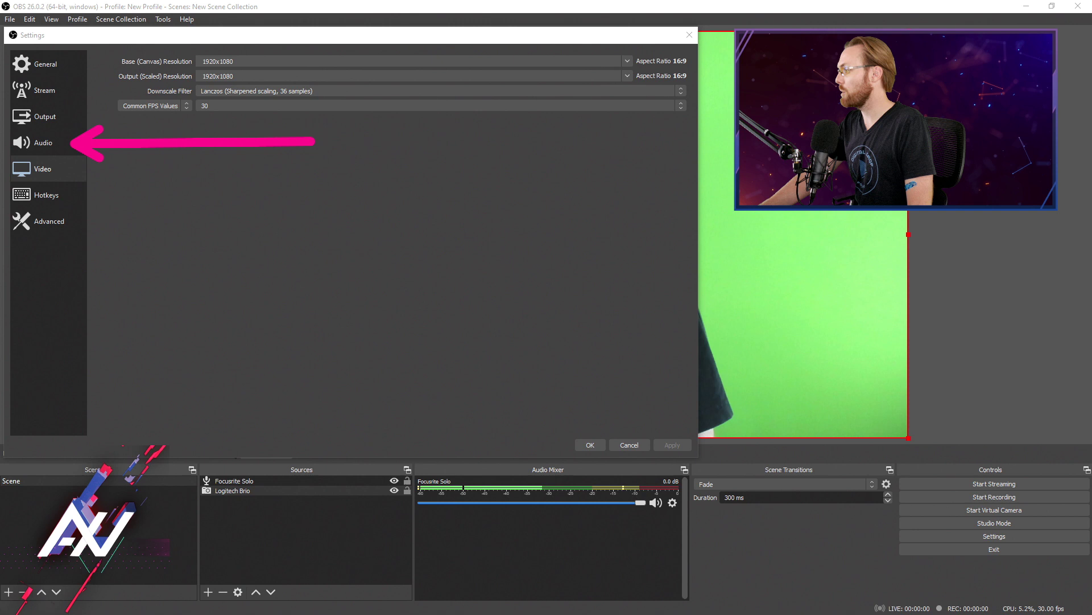
pyautogui.click(31, 143)
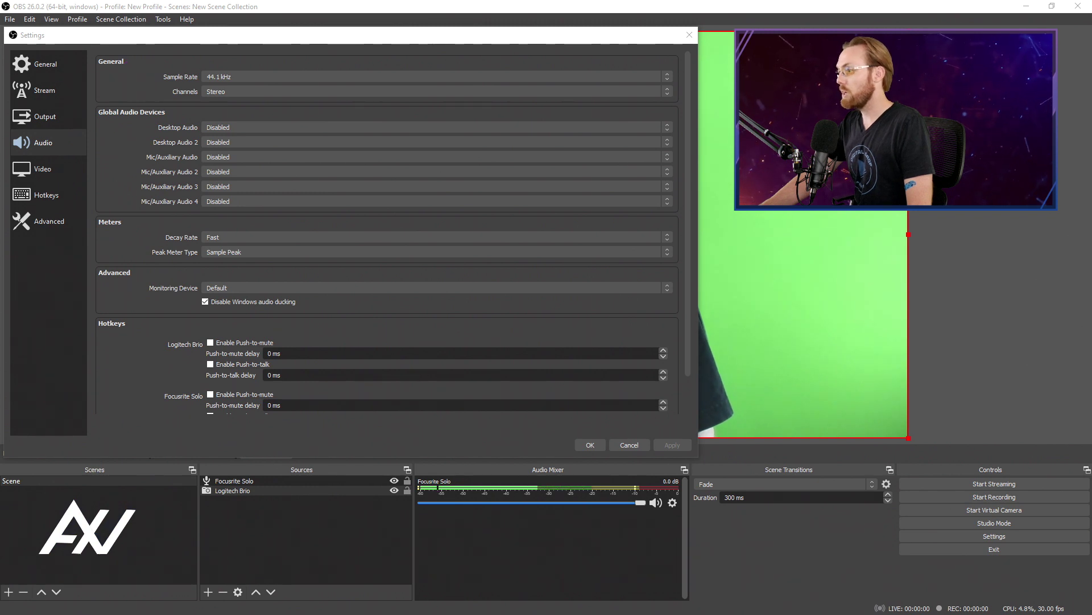
pyautogui.click(670, 78)
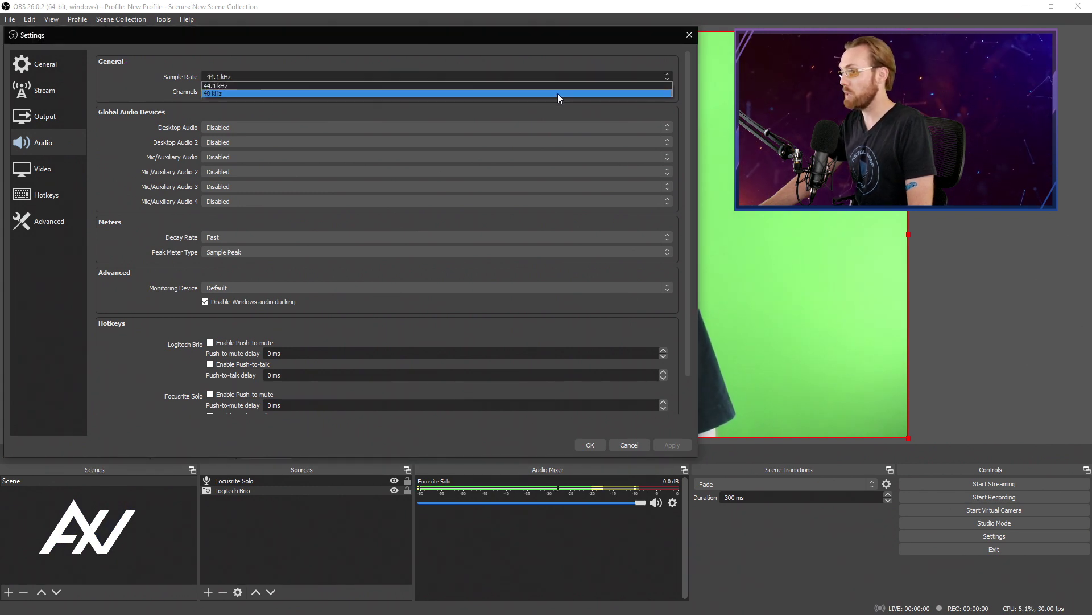
pyautogui.click(558, 94)
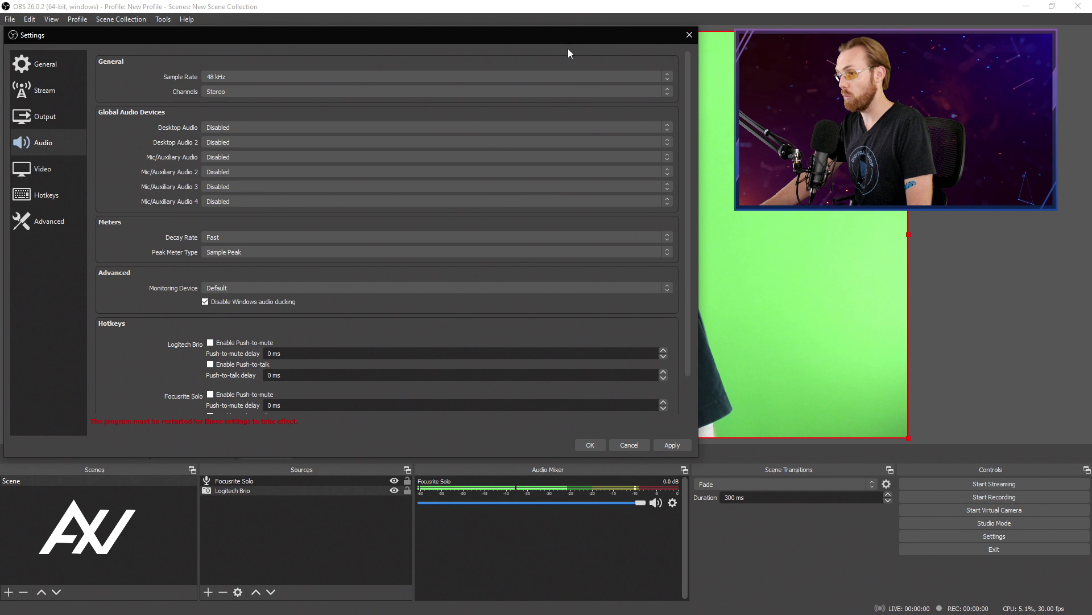
pyautogui.click(536, 77)
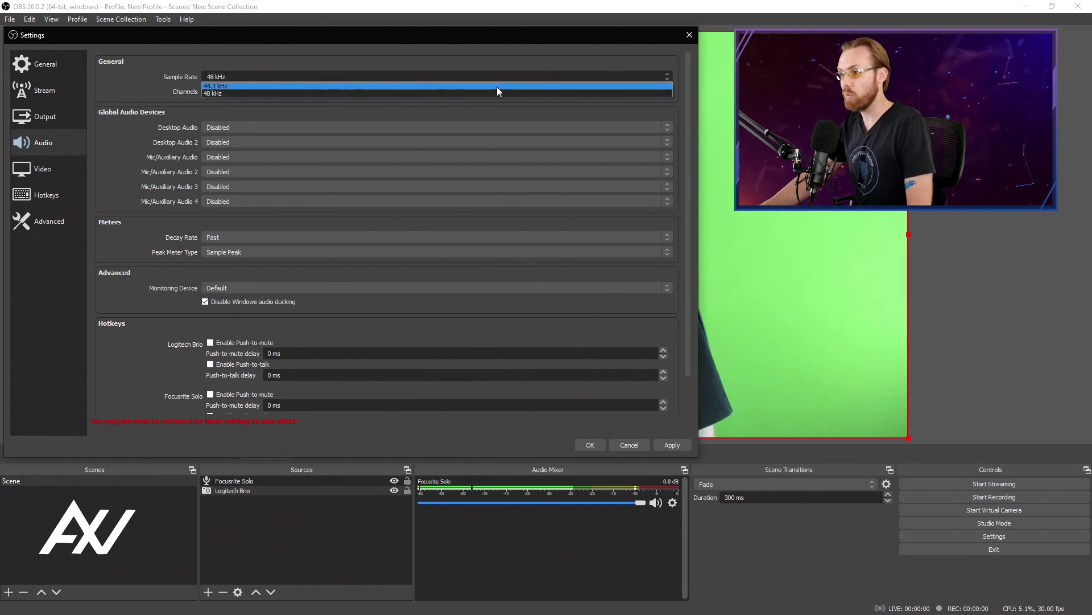
pyautogui.click(497, 86)
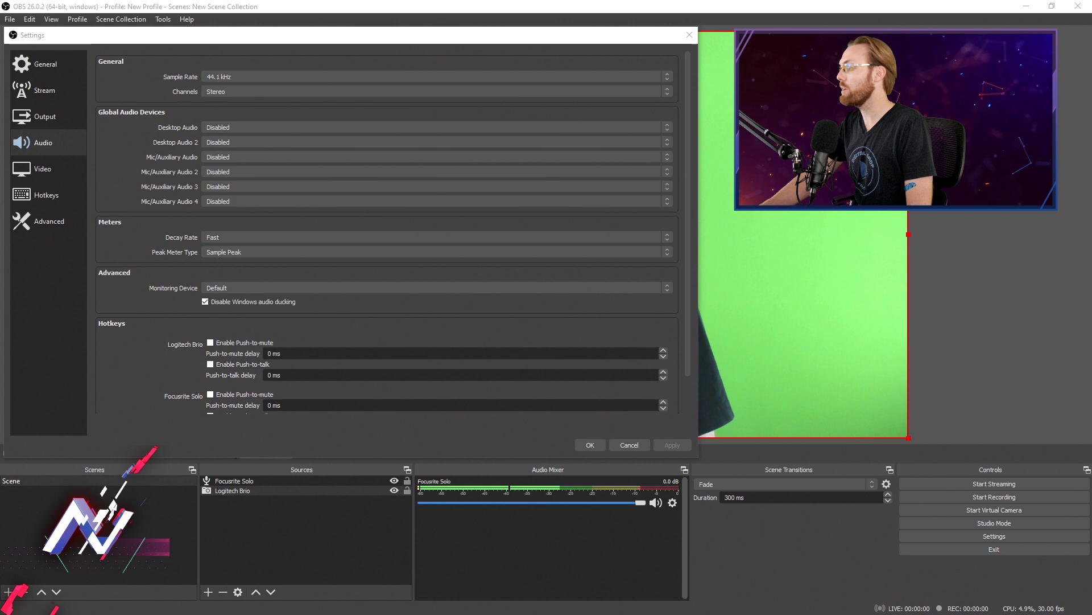
# Step: Switch the Output page's Output Mode to Advanced
pyautogui.click(73, 122)
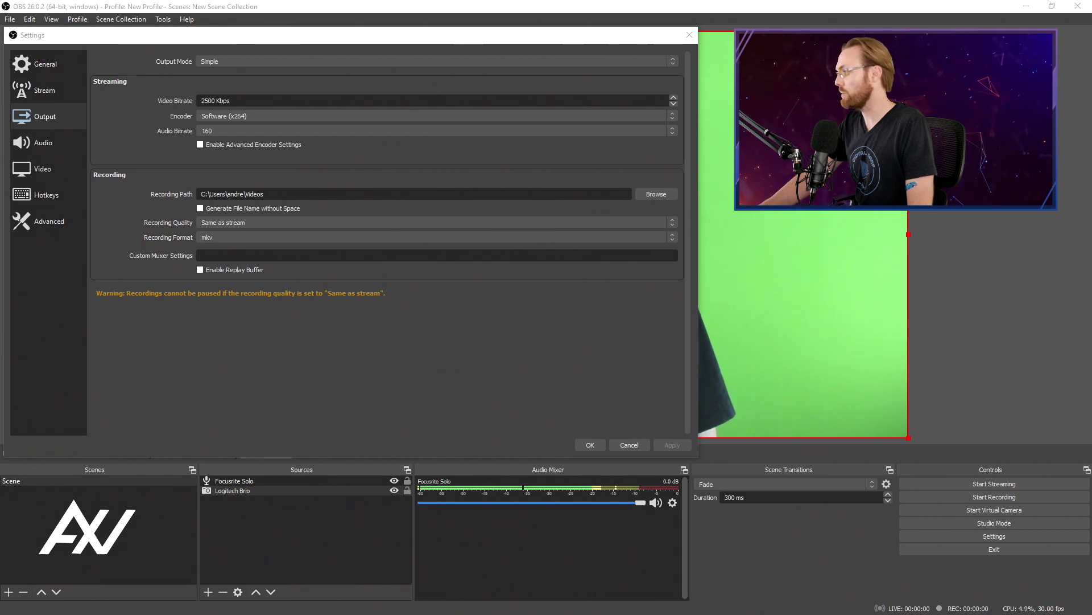
pyautogui.click(565, 61)
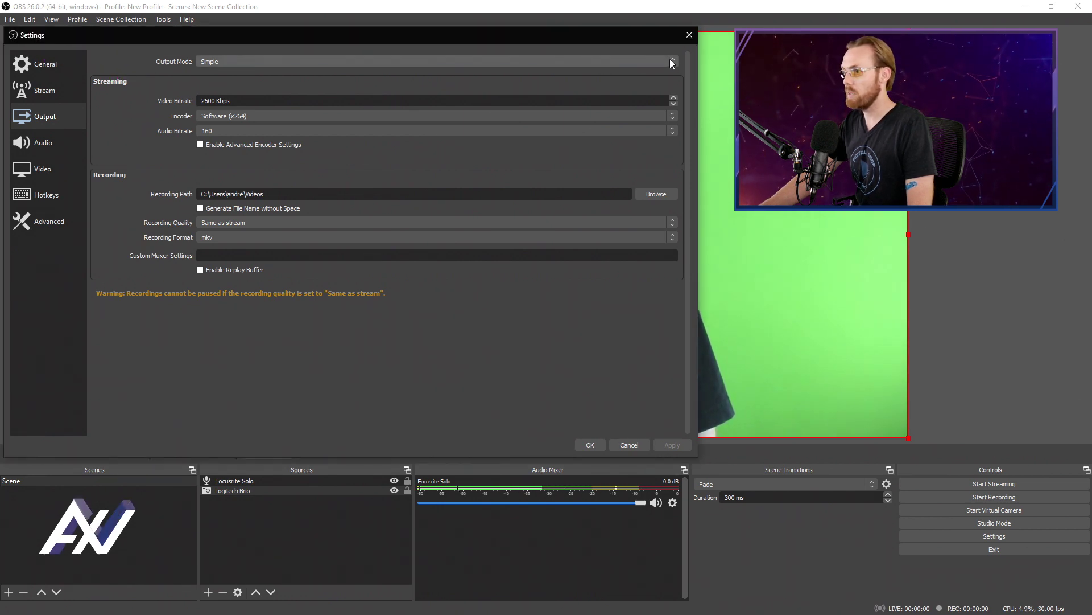
pyautogui.click(565, 78)
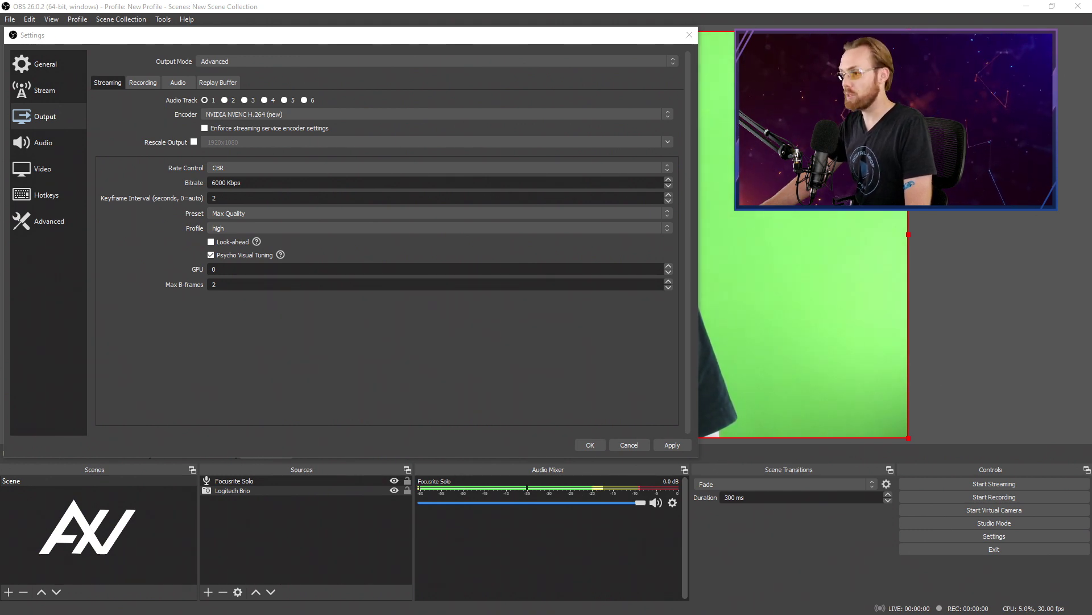
# Step: Toggle the streaming encoder between x264 and NVIDIA NVENC H.264, ending on x264
pyautogui.click(669, 115)
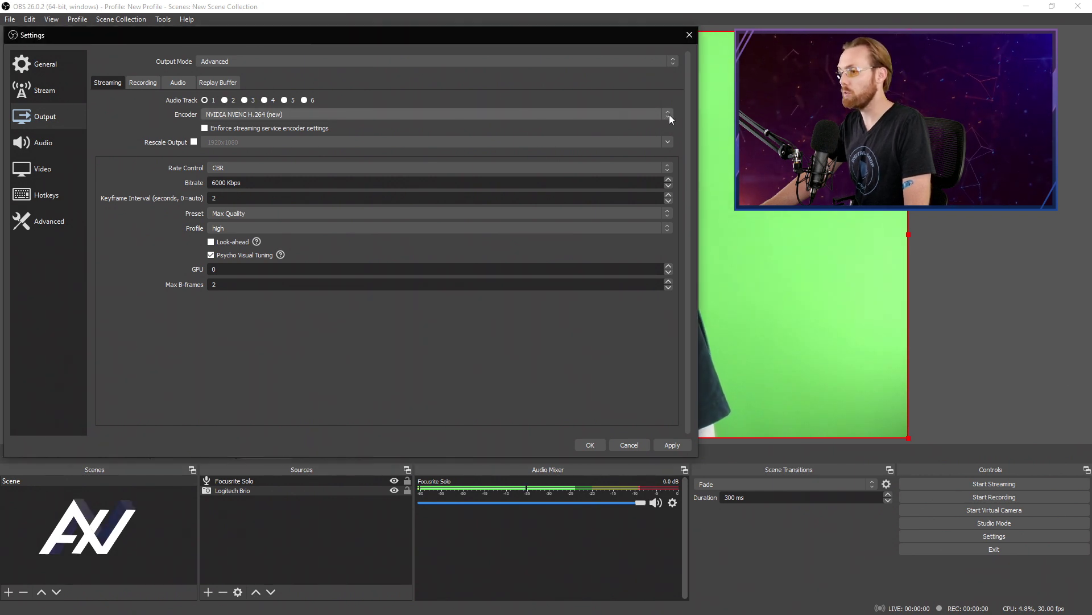
pyautogui.click(518, 131)
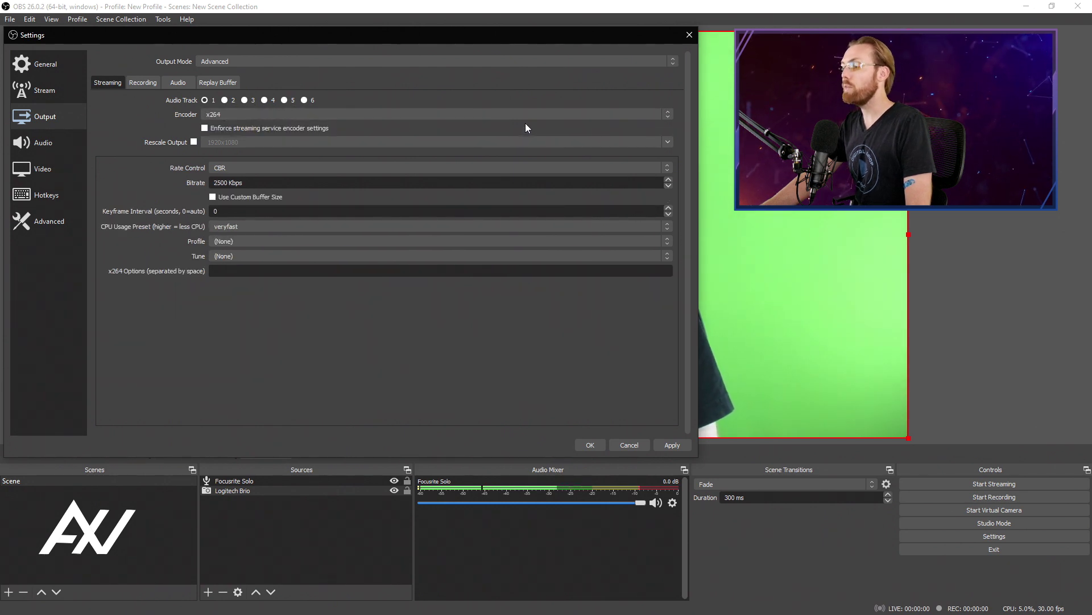
pyautogui.click(541, 114)
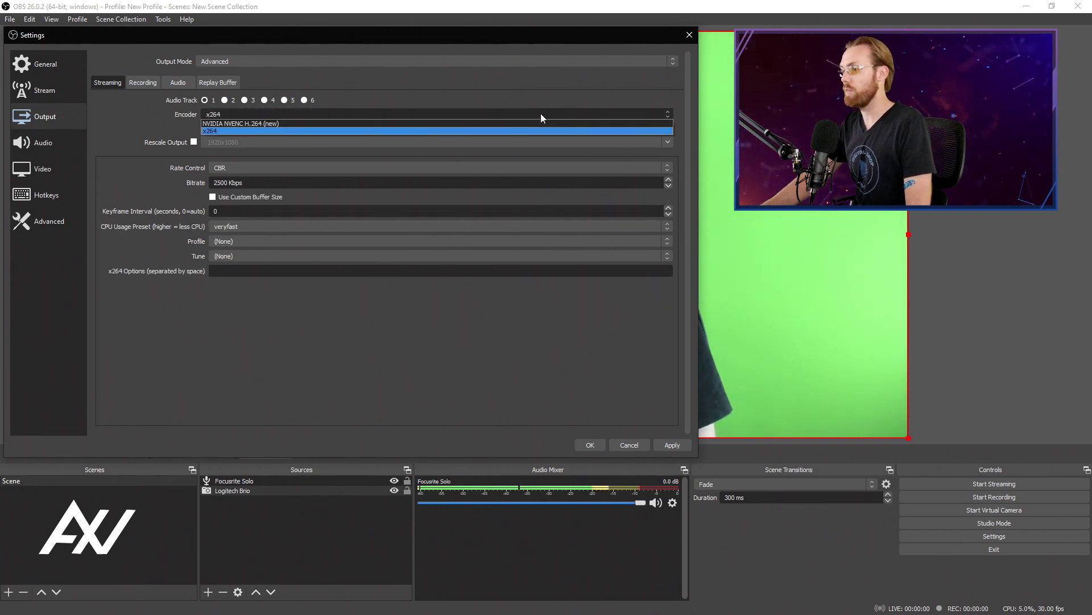
pyautogui.click(541, 123)
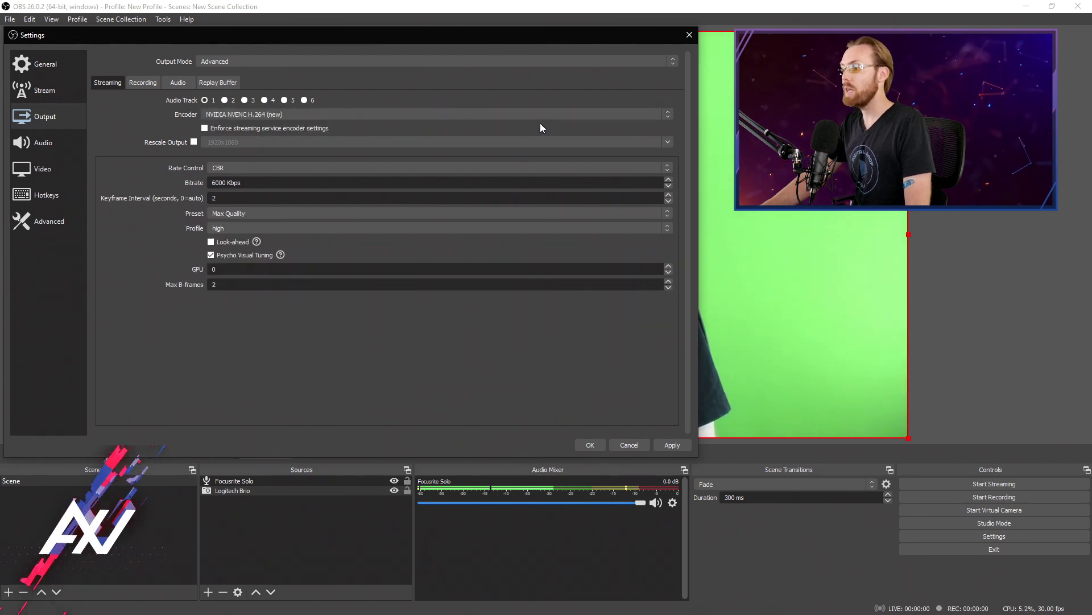
pyautogui.click(546, 118)
pyautogui.click(541, 128)
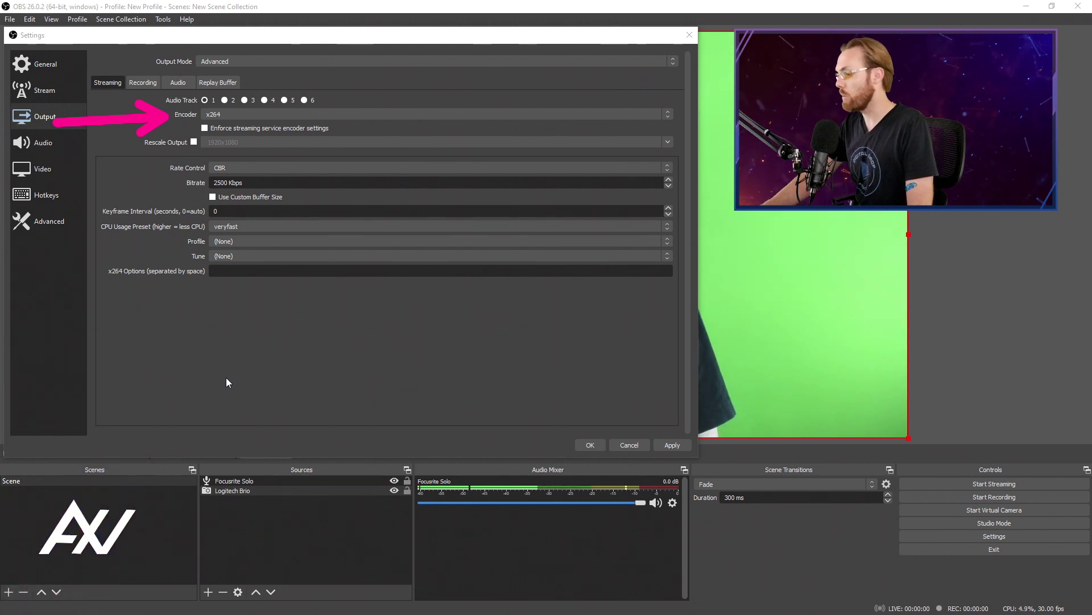
pyautogui.click(504, 115)
# Step: Select NVIDIA NVENC H.264 (new) as encoder and leave Enforce streaming service encoder settings unticked
pyautogui.click(472, 123)
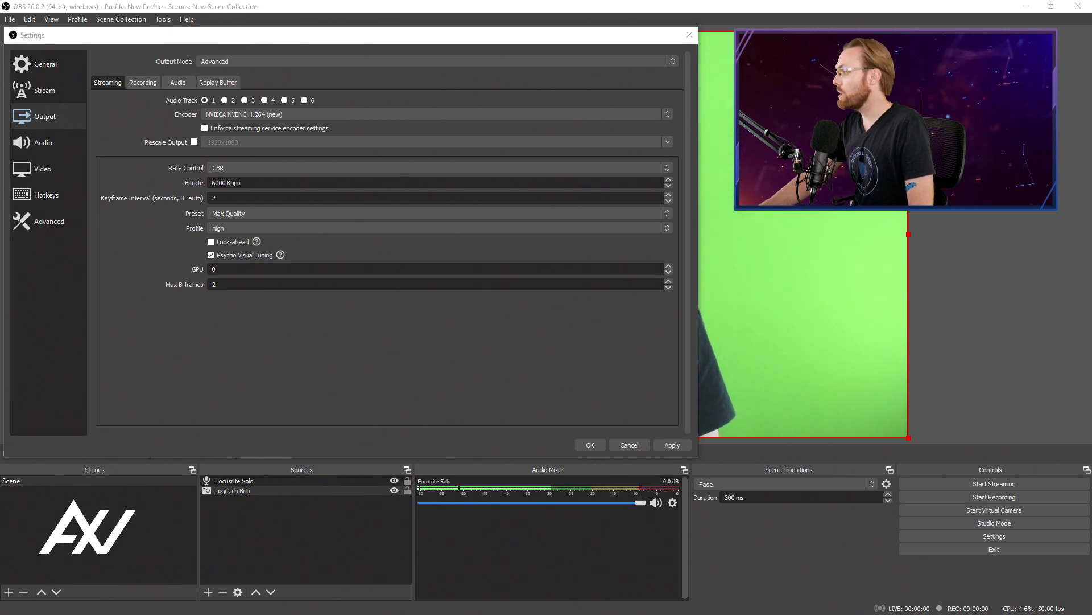
pyautogui.click(205, 129)
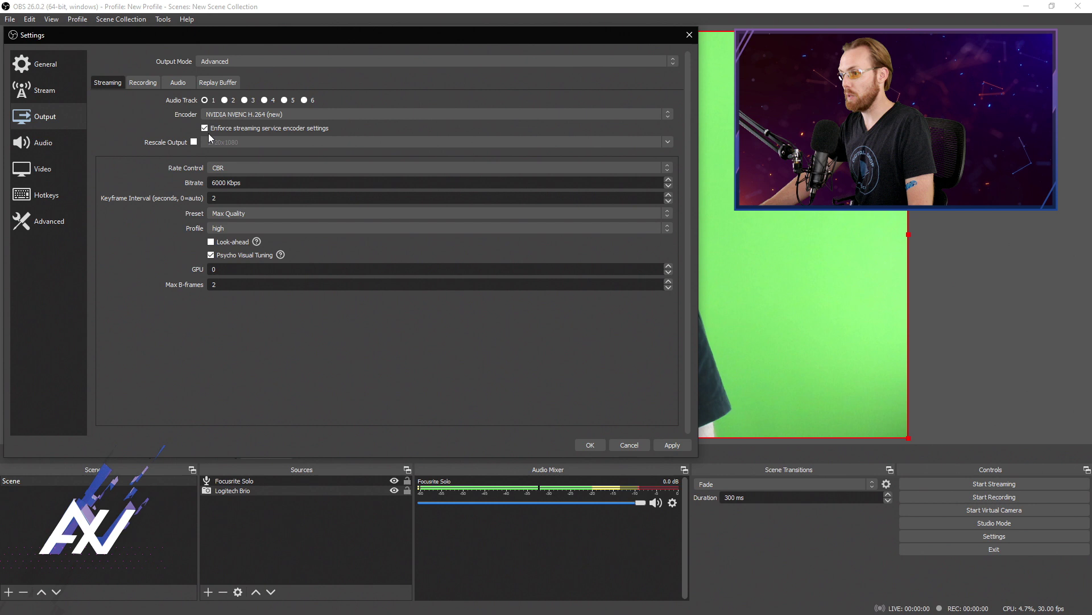
pyautogui.click(205, 128)
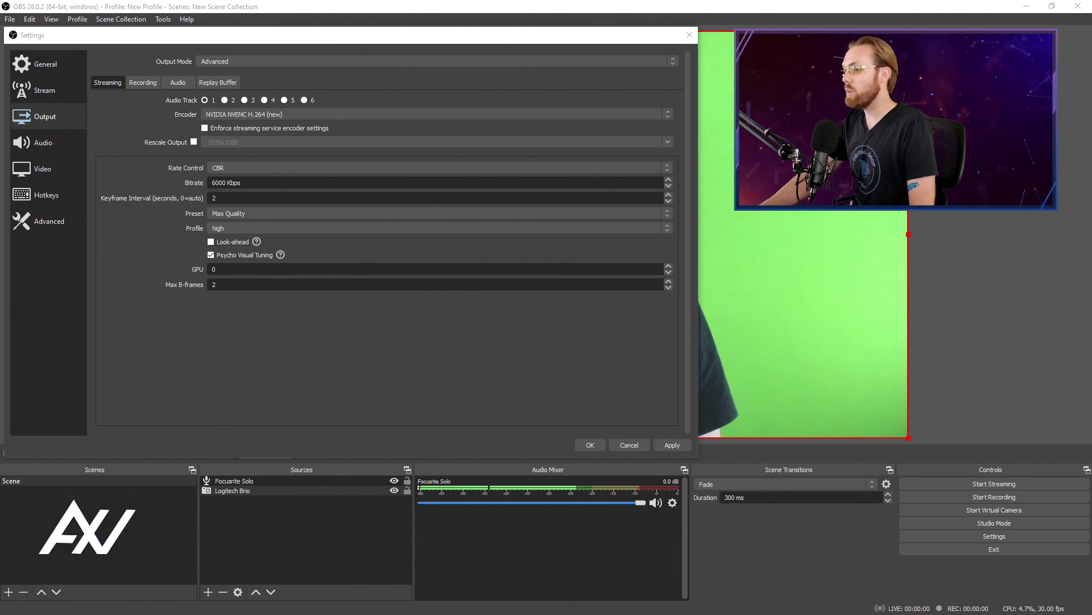
pyautogui.moveTo(225, 184); pyautogui.dragTo(206, 183)
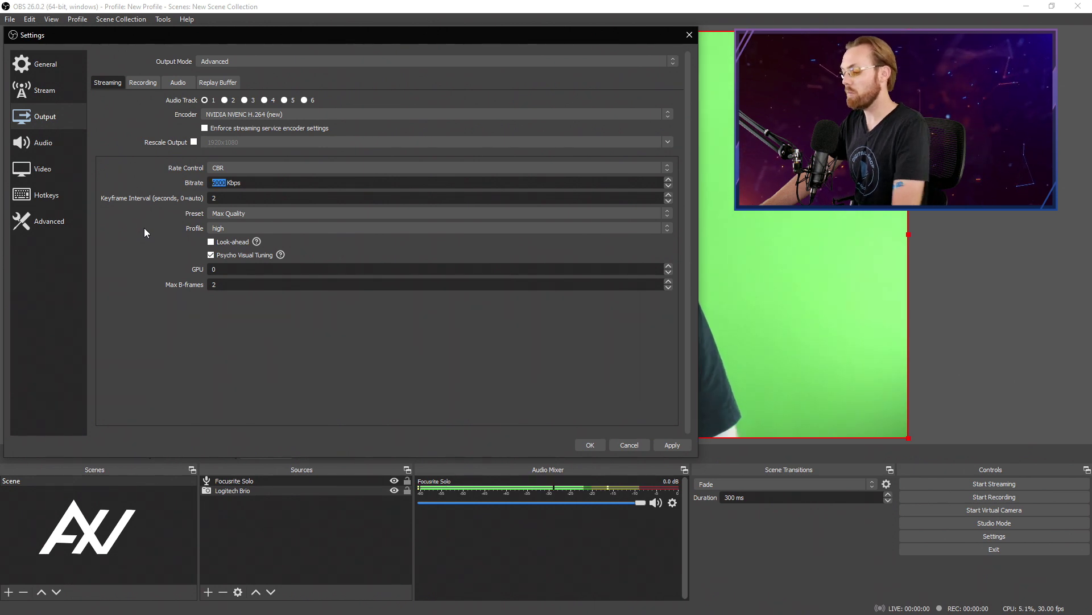
pyautogui.write('3000')
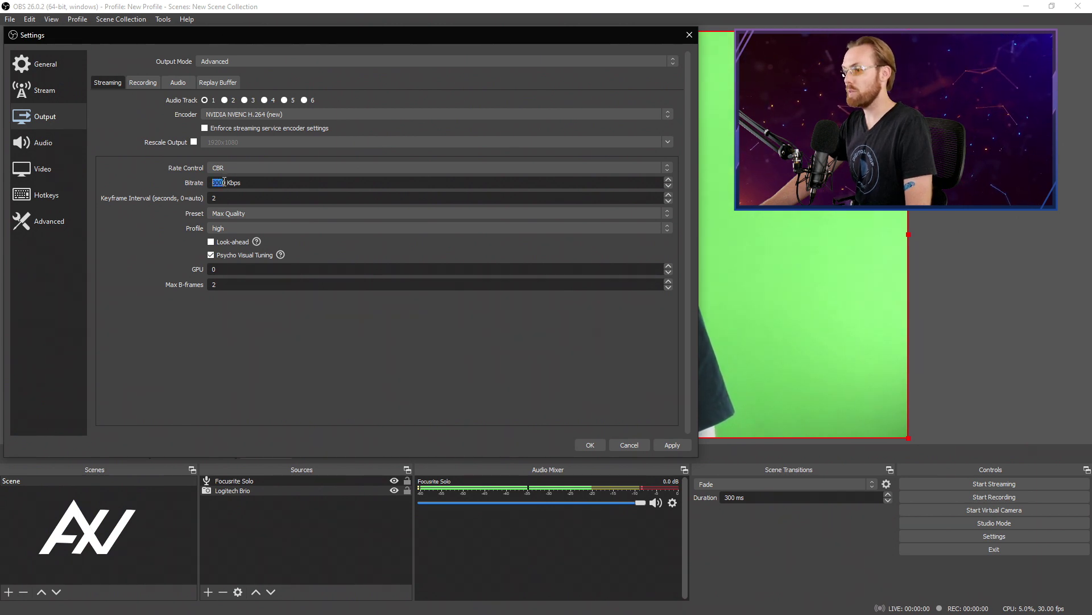
pyautogui.write('6000')
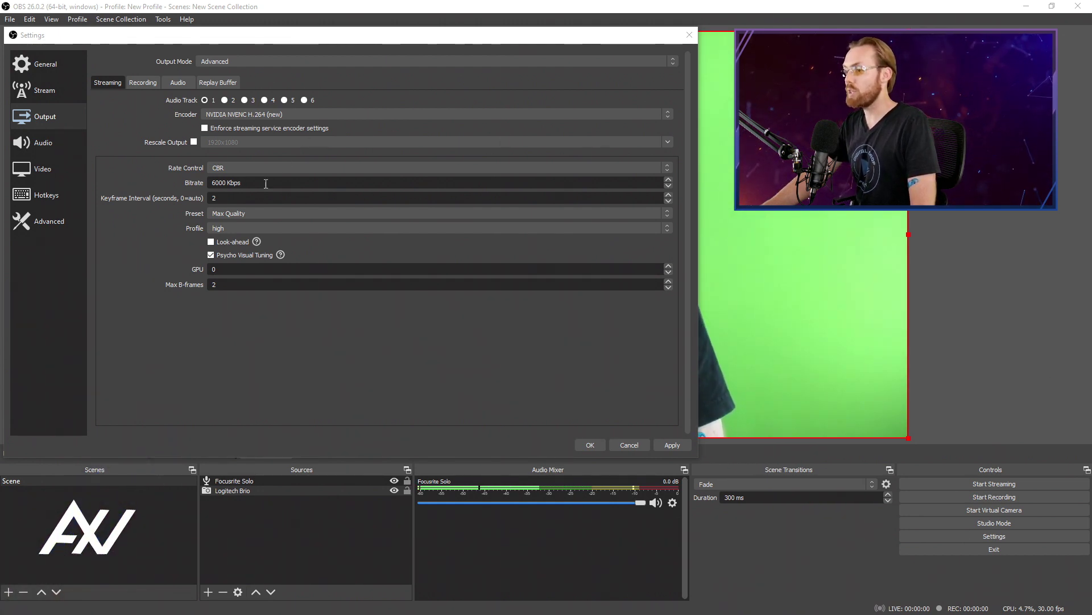
# Step: Try the Max Performance NVENC preset, then revert the preset to Max Quality
pyautogui.click(222, 197)
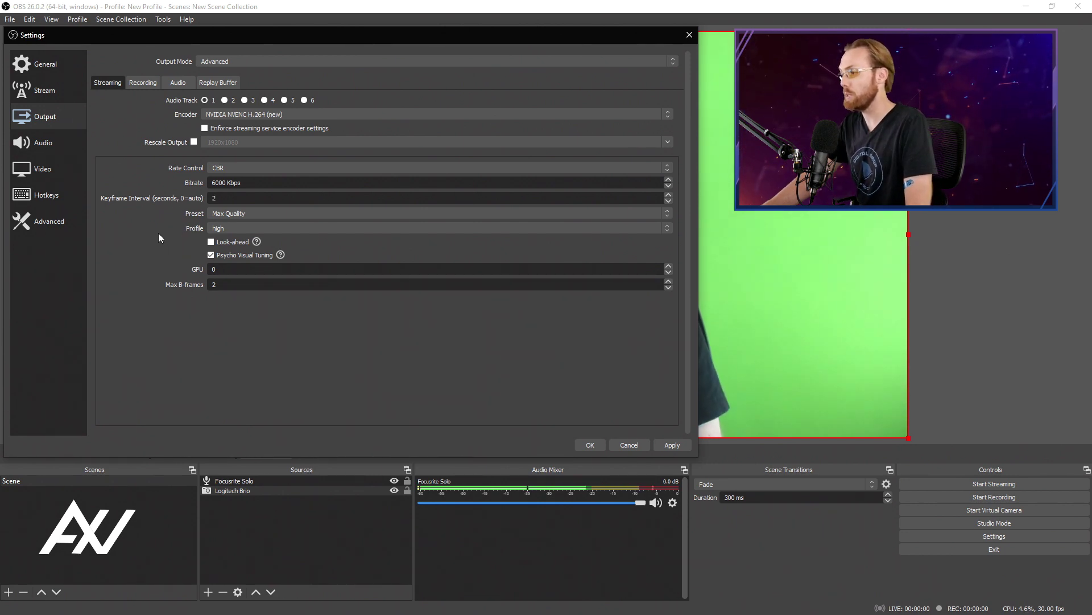
pyautogui.click(668, 214)
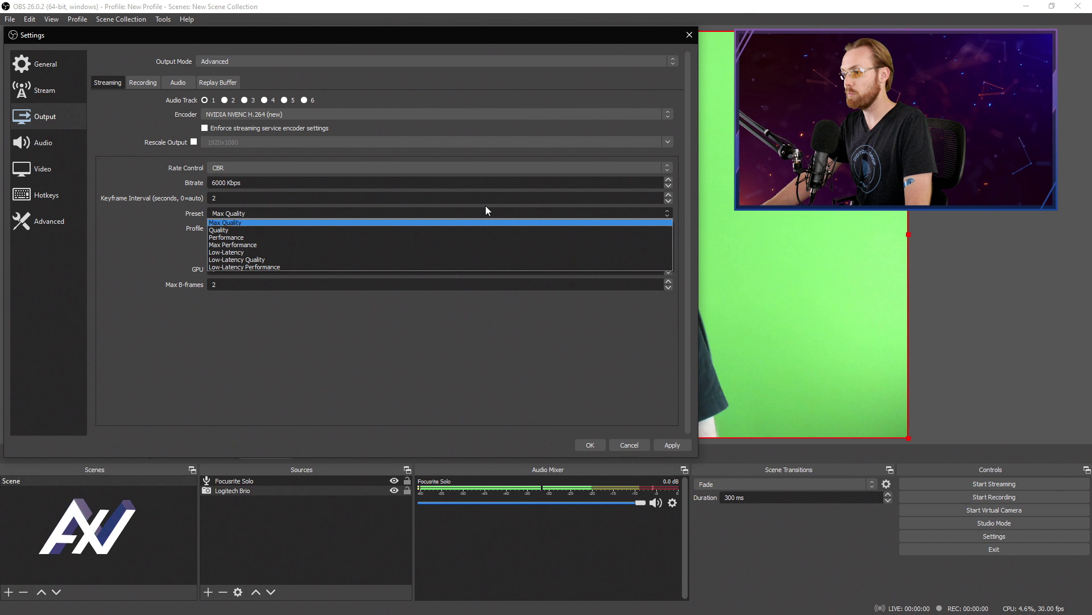
pyautogui.click(348, 223)
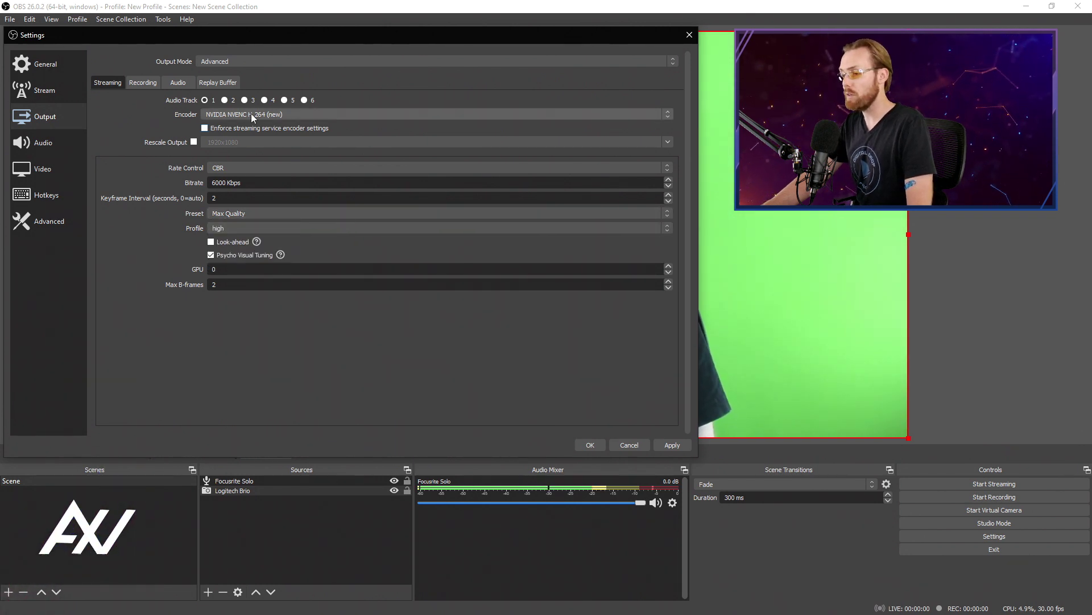
pyautogui.click(282, 212)
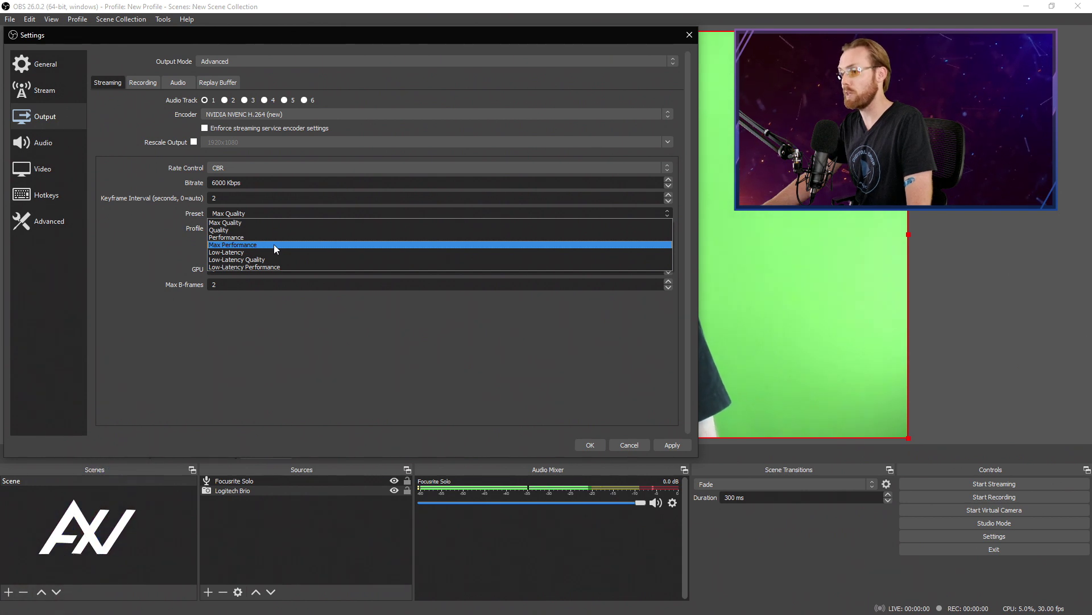
pyautogui.click(274, 244)
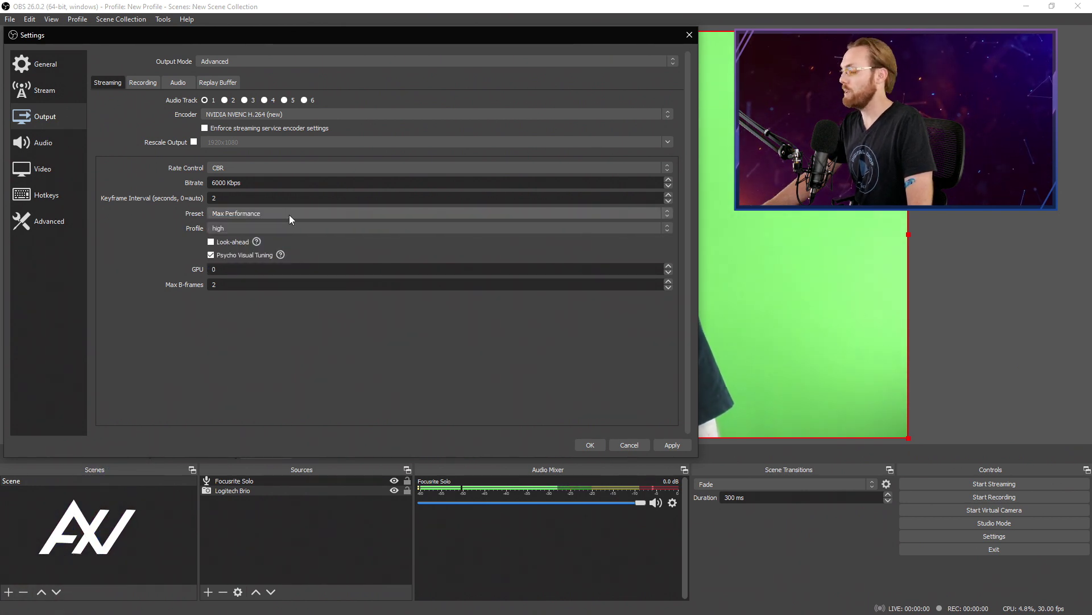
pyautogui.click(289, 214)
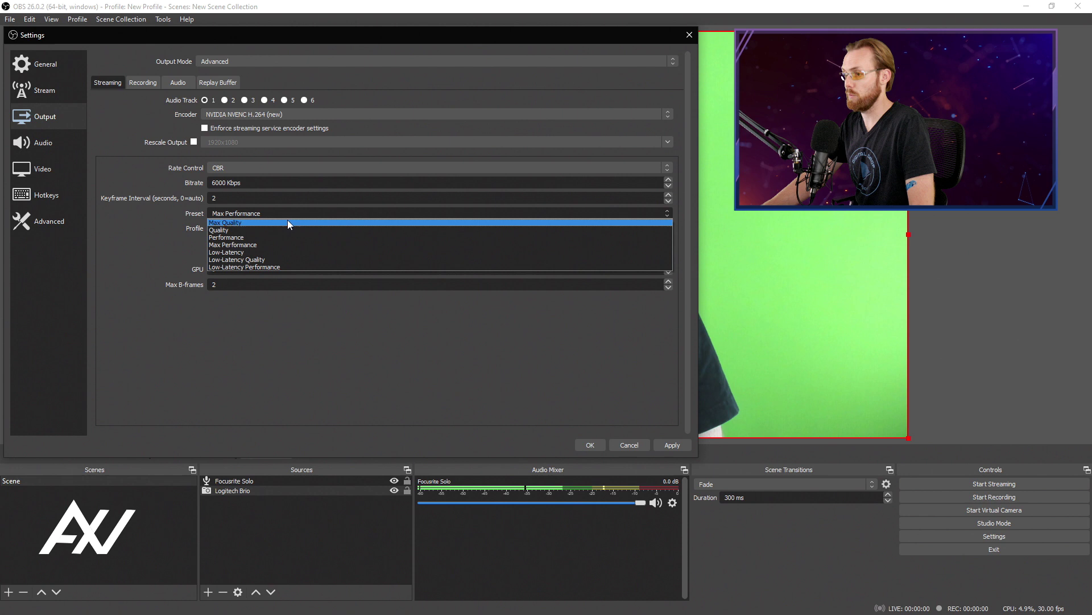
pyautogui.click(288, 222)
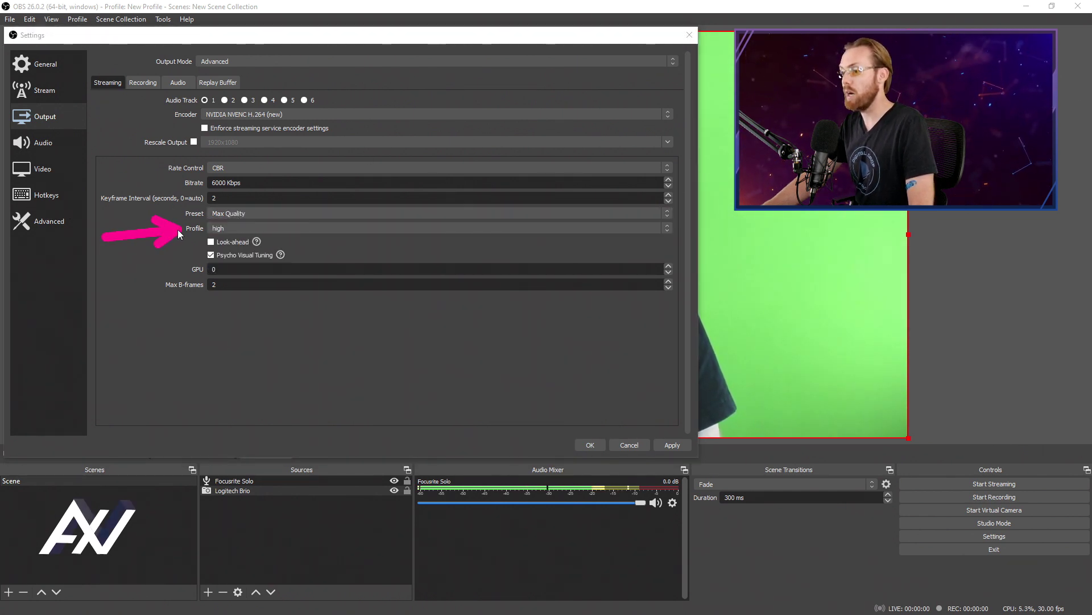
pyautogui.moveTo(109, 284)
pyautogui.mouseDown()
pyautogui.moveTo(171, 246)
pyautogui.moveTo(198, 253)
pyautogui.mouseUp()
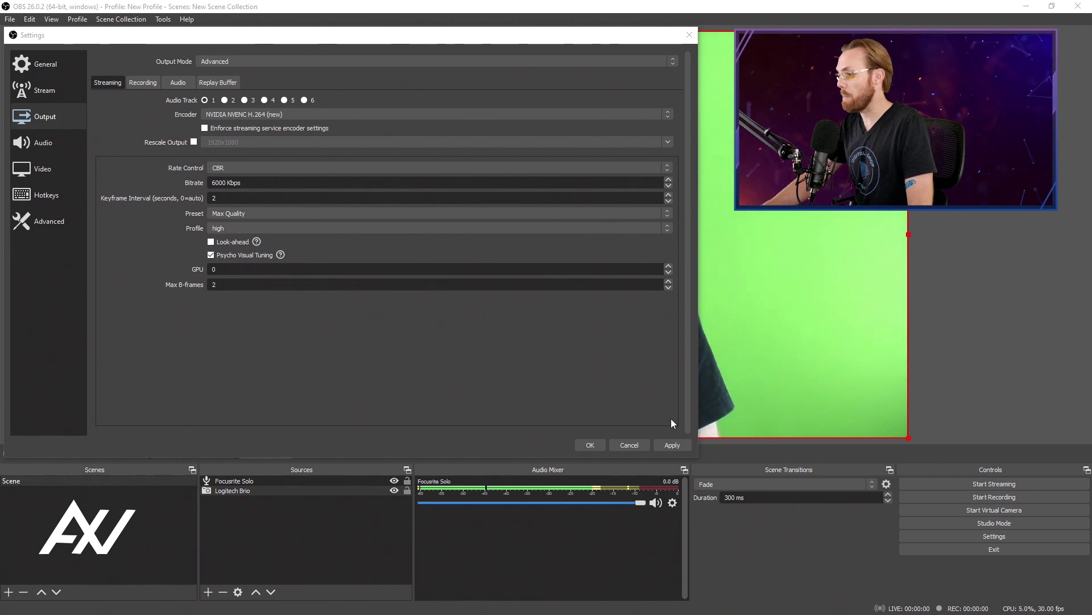
pyautogui.click(672, 445)
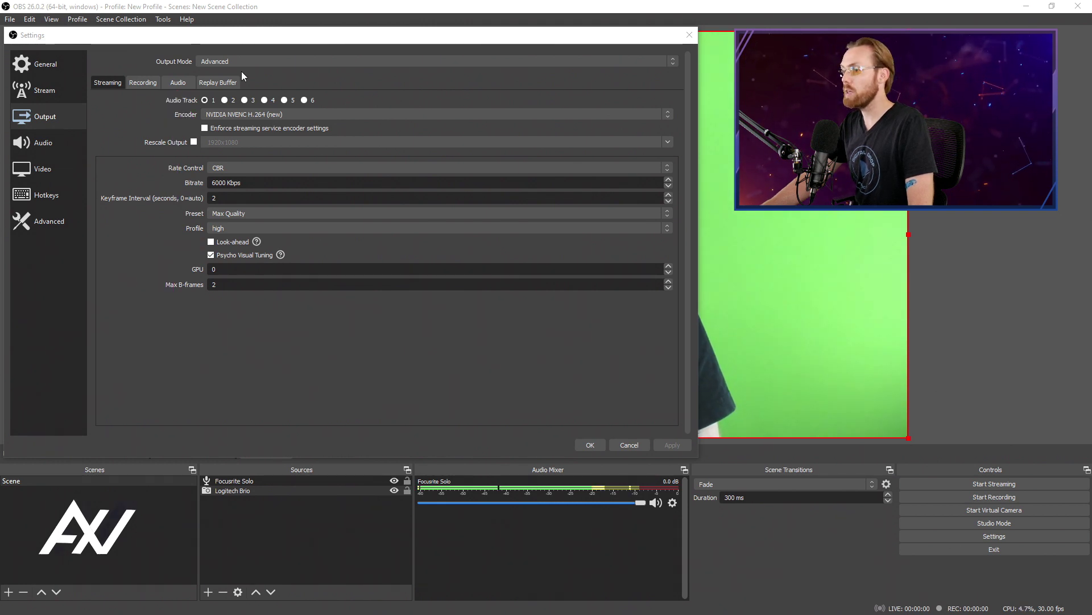
pyautogui.click(177, 82)
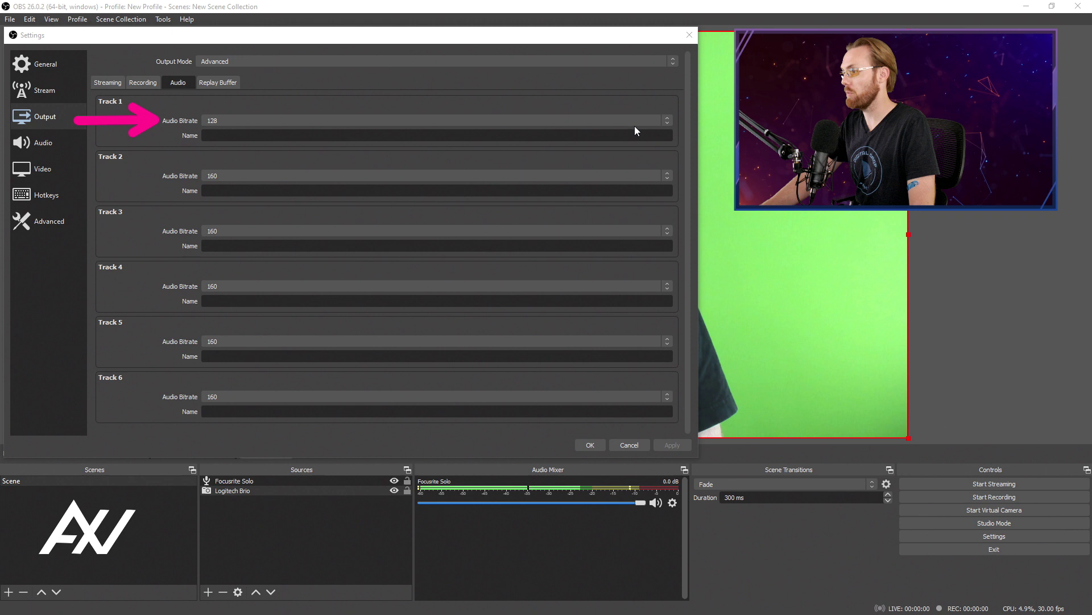
pyautogui.click(668, 120)
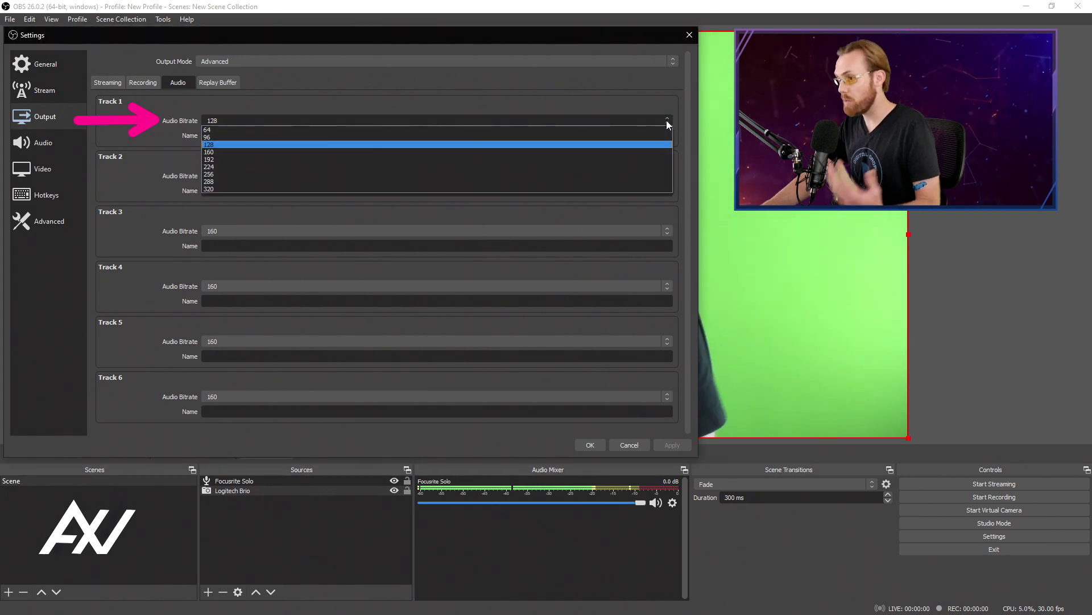
pyautogui.click(492, 189)
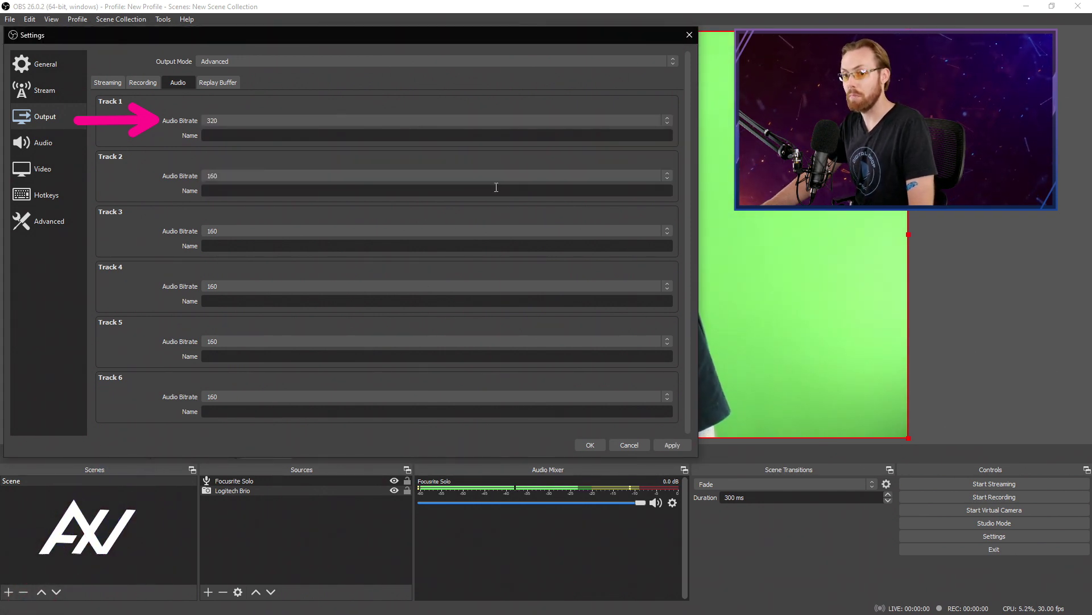
pyautogui.click(507, 121)
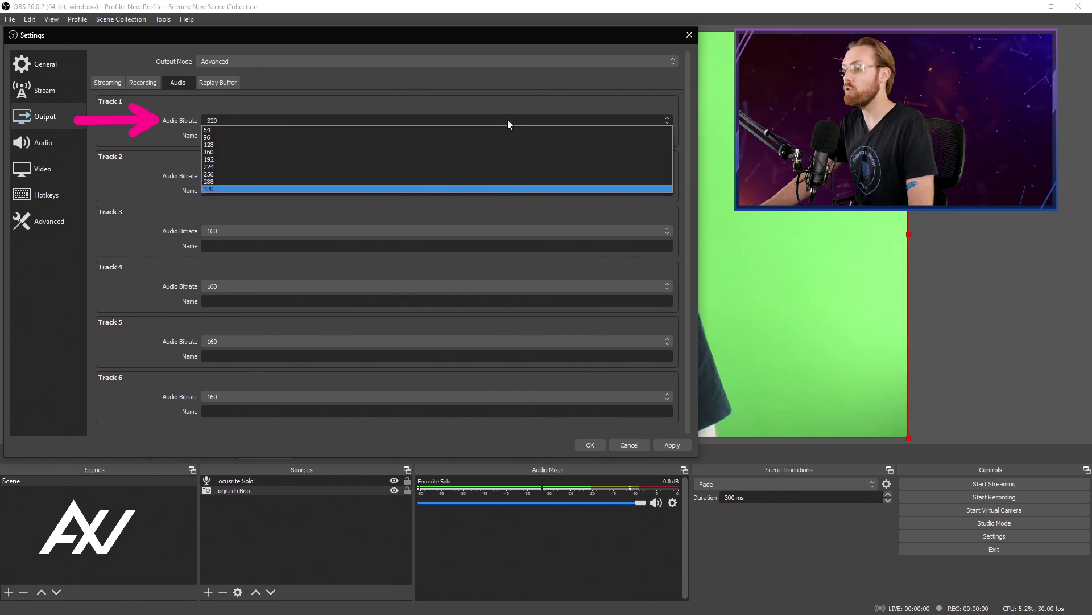
pyautogui.click(370, 144)
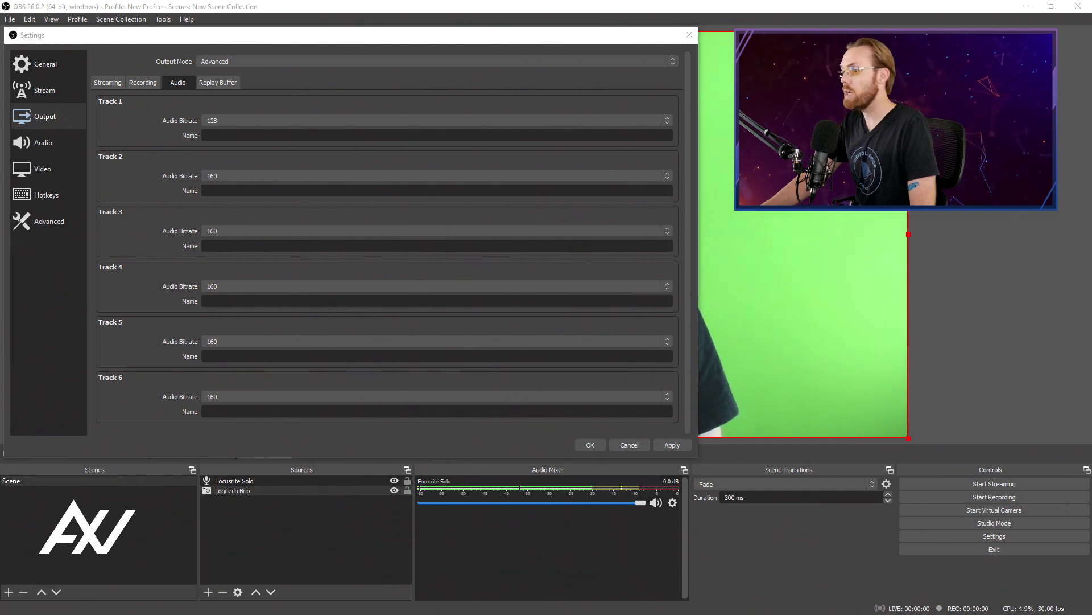
pyautogui.click(103, 82)
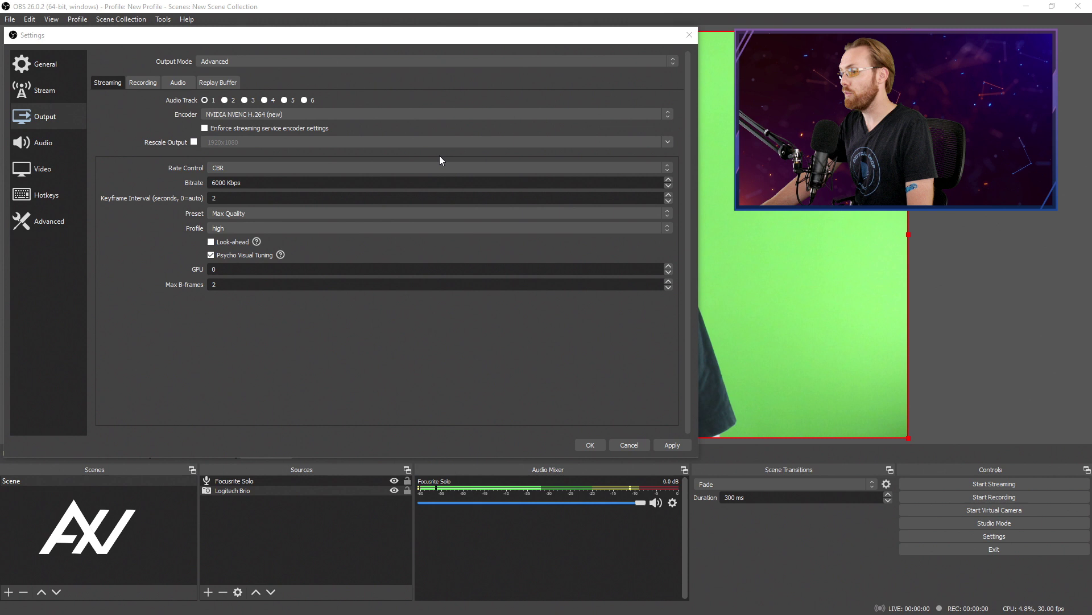
# Step: Change the streaming bitrate from 6000 to 9000 Kbps, apply it, and close Settings with OK
pyautogui.doubleClick(219, 182)
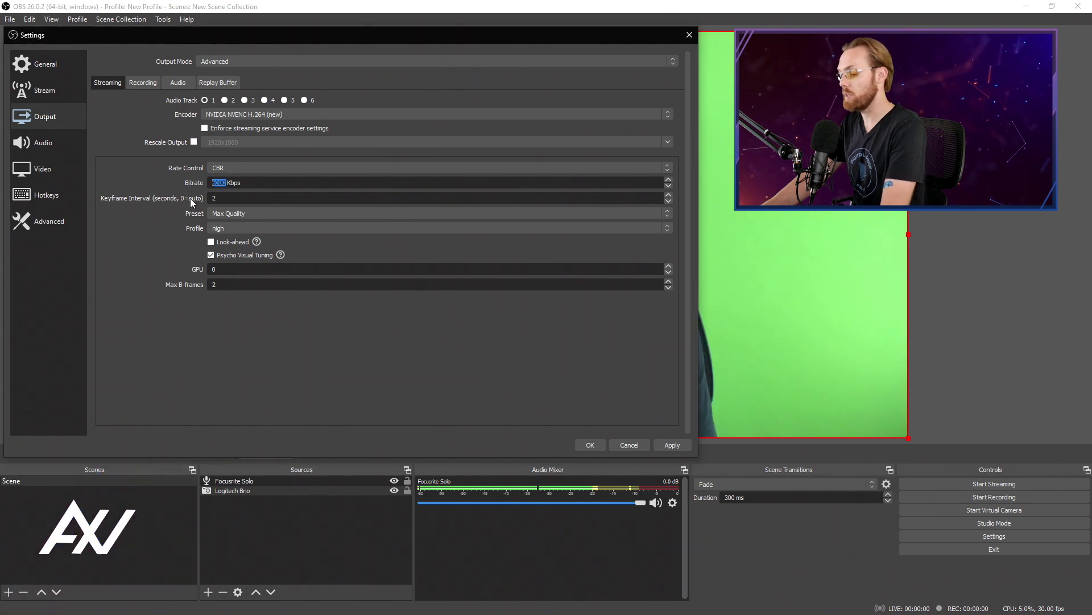
pyautogui.write('4500')
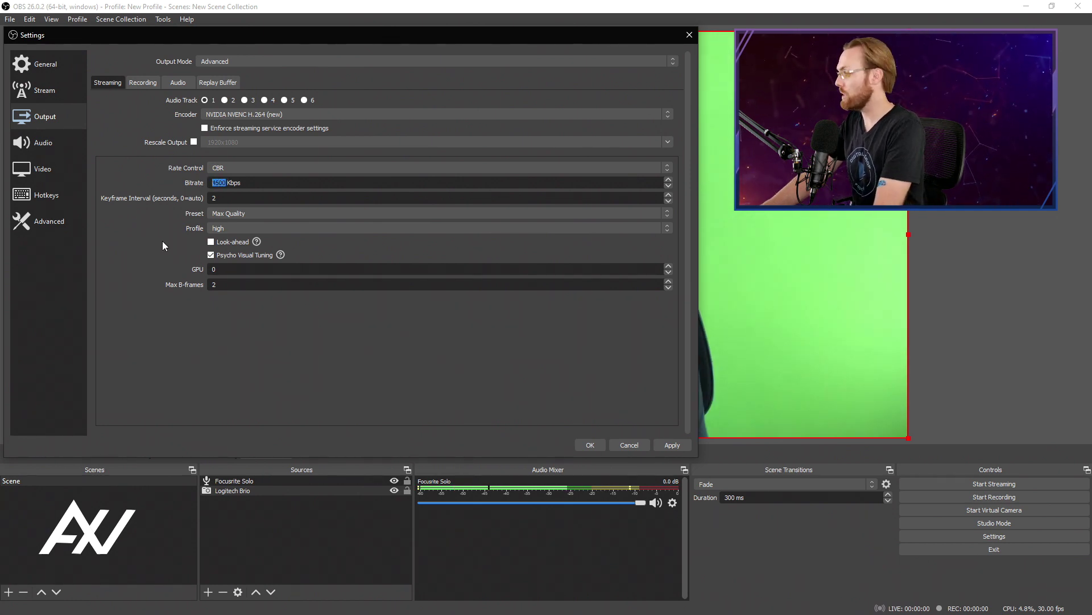
pyautogui.write('9000')
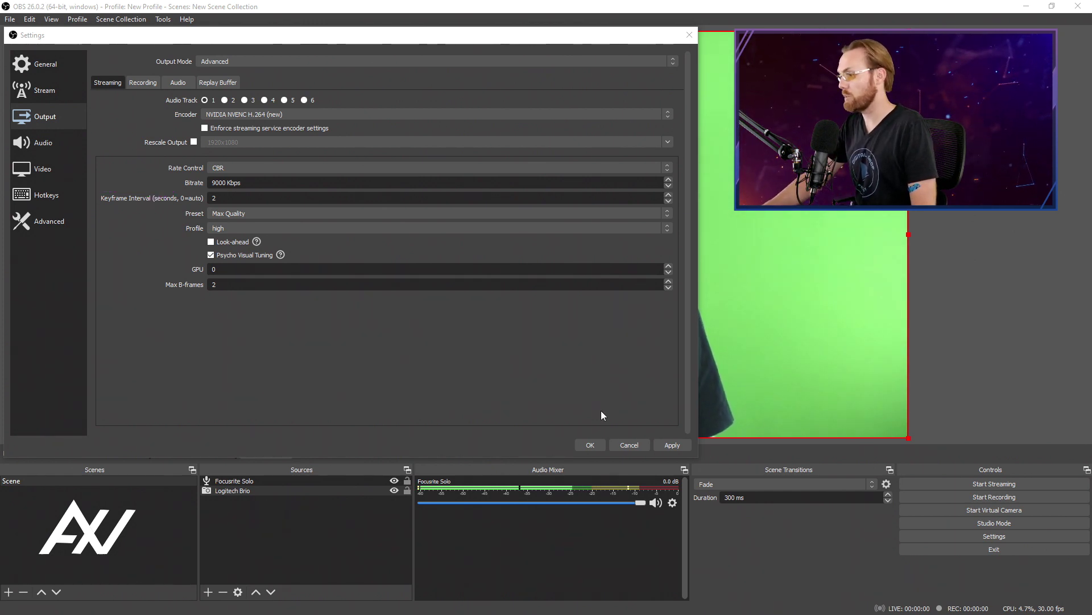
pyautogui.click(674, 444)
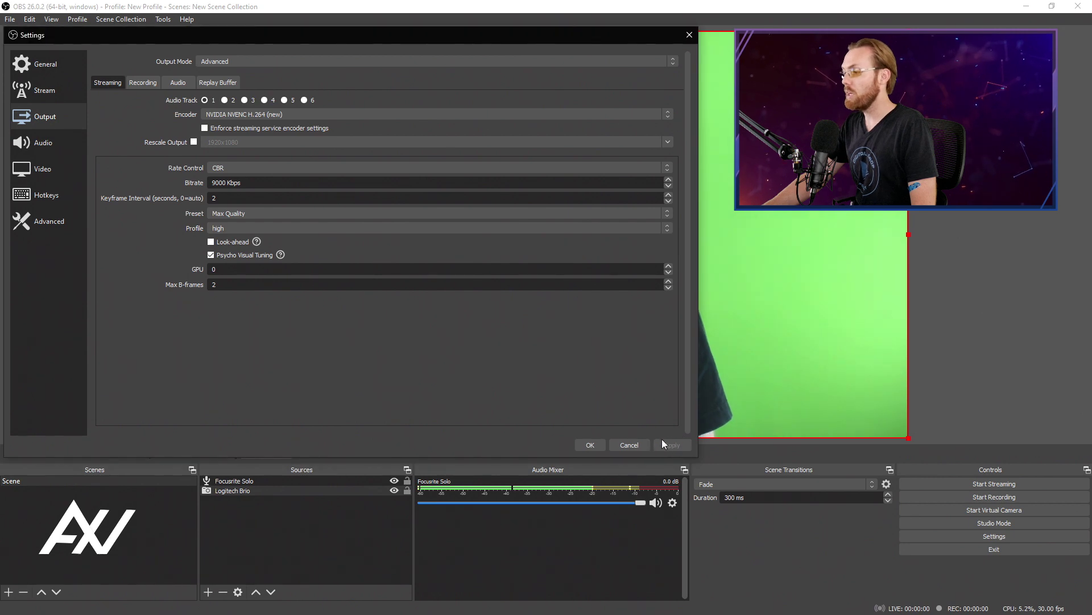
pyautogui.click(591, 444)
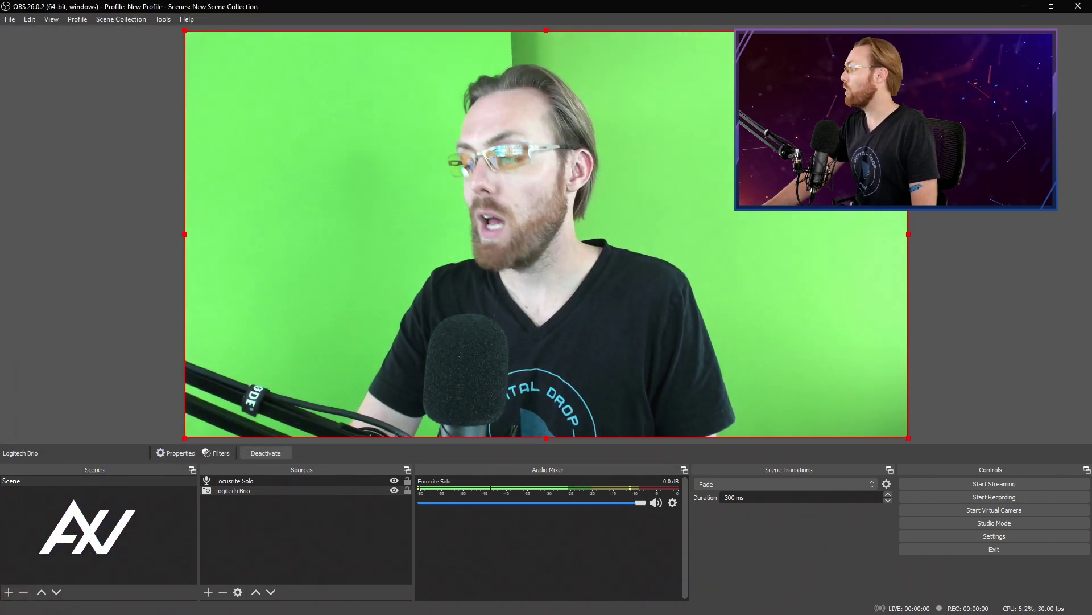
# Step: Switch to the Awall Digital website in Chrome and scroll down to the coaching booking widget
pyautogui.hotkey('alt', 'Tab')
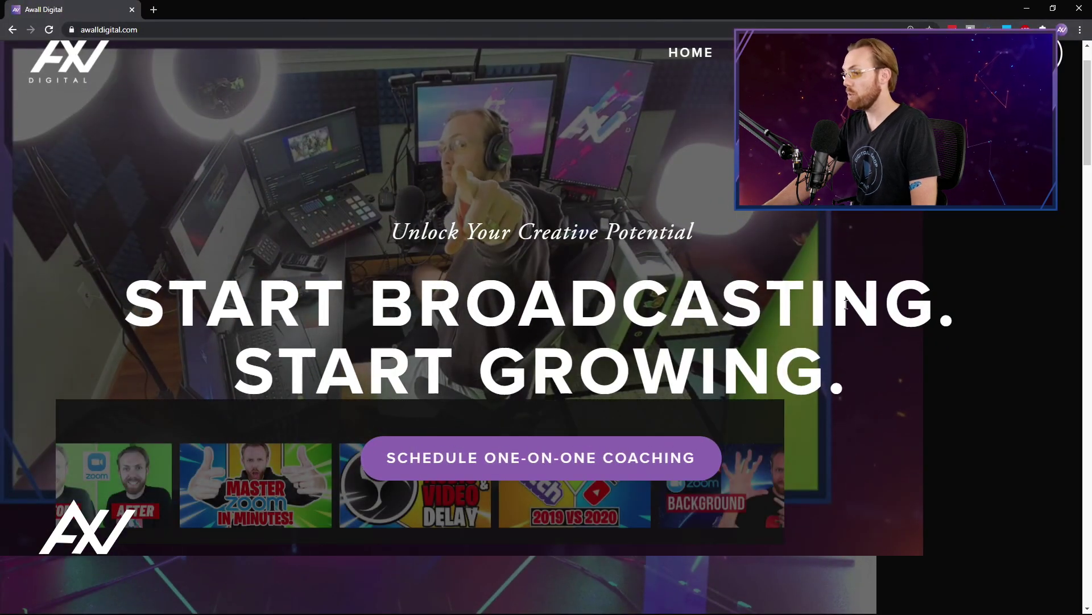
pyautogui.scroll(-8, 856, 274)
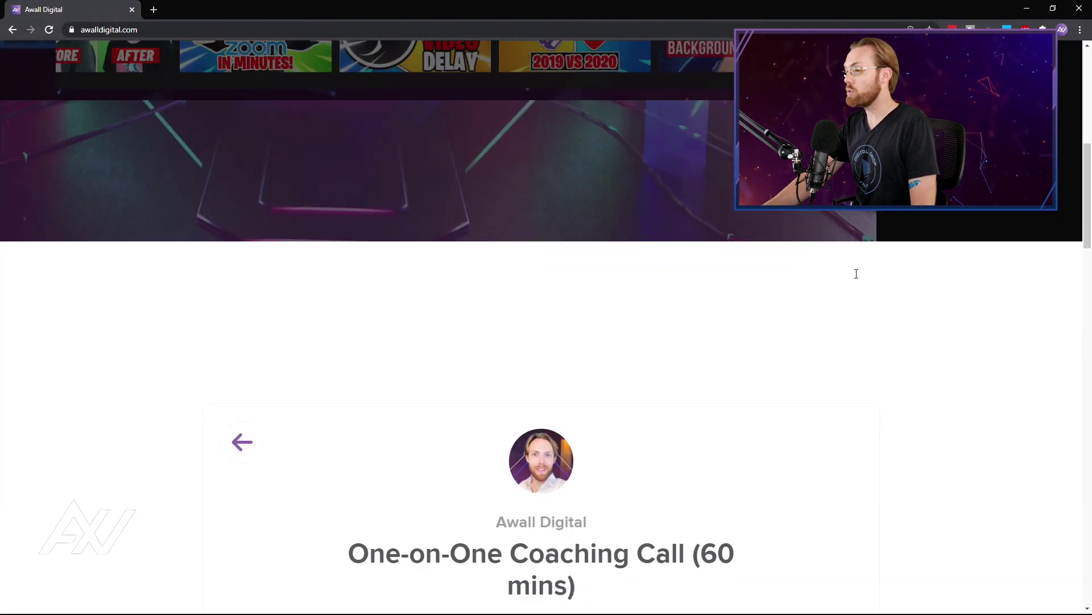
pyautogui.scroll(-4, 854, 278)
pyautogui.scroll(-1, 836, 273)
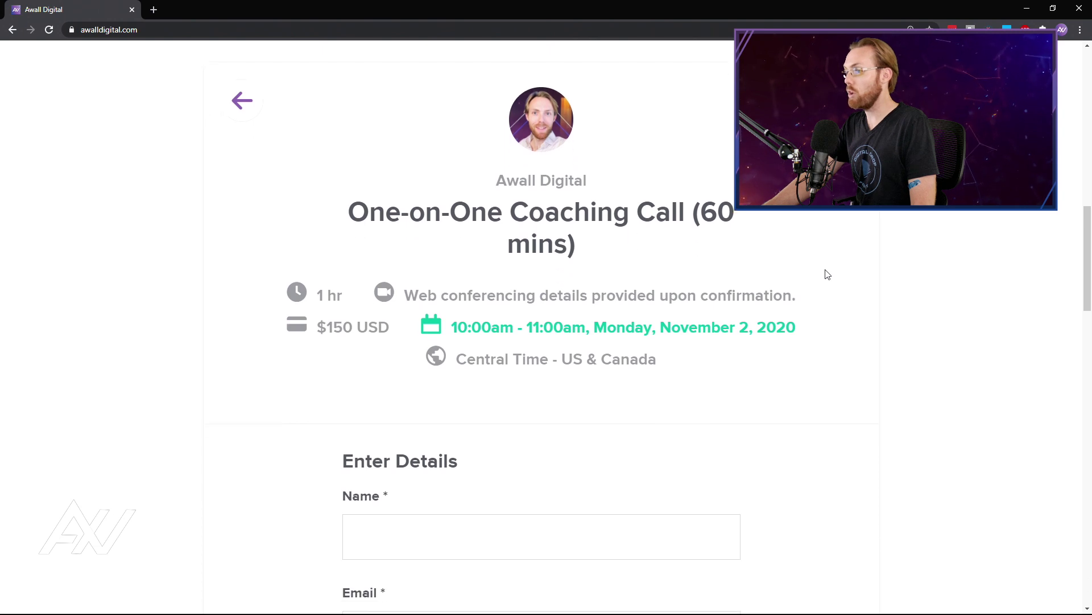
pyautogui.click(249, 109)
pyautogui.scroll(-4, 687, 251)
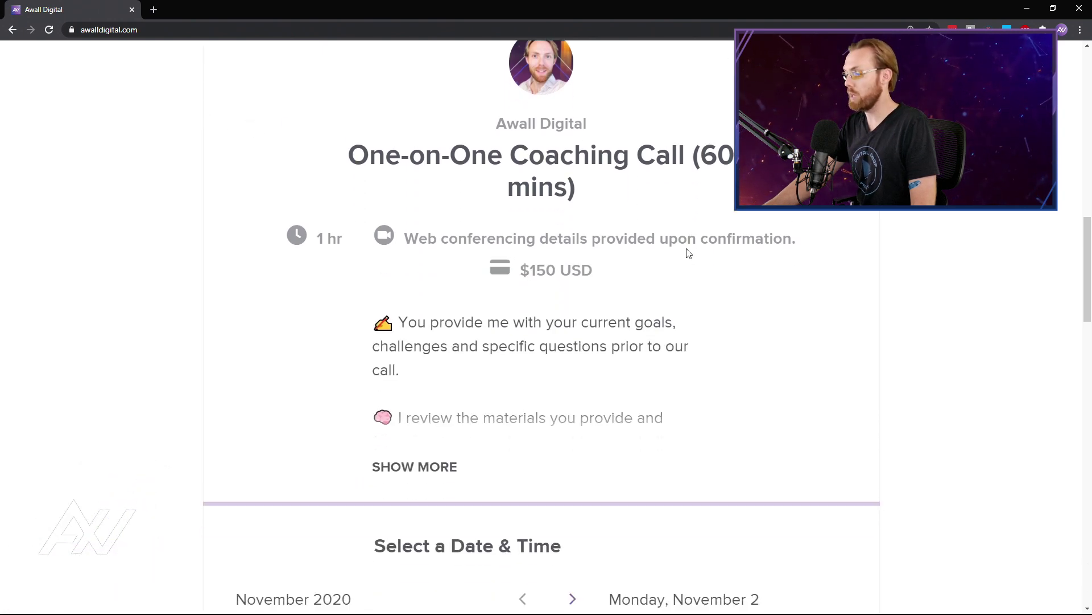
pyautogui.scroll(-5, 687, 251)
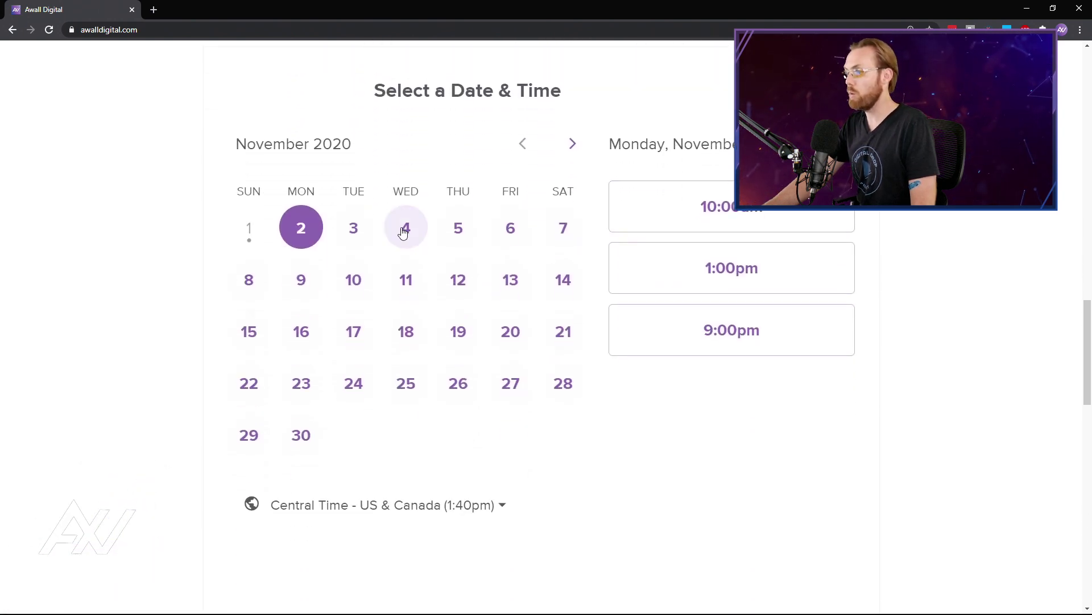
# Step: Book the coaching call for November 4 at 10:00am, then scroll back to the top
pyautogui.click(405, 229)
pyautogui.click(714, 221)
pyautogui.click(805, 219)
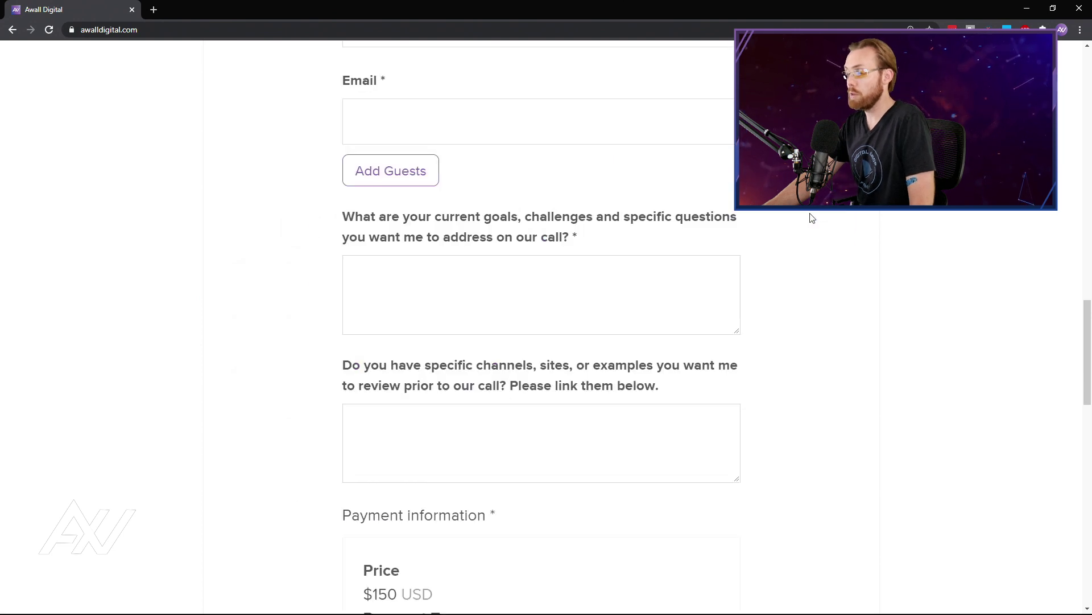
pyautogui.scroll(2, 989, 211)
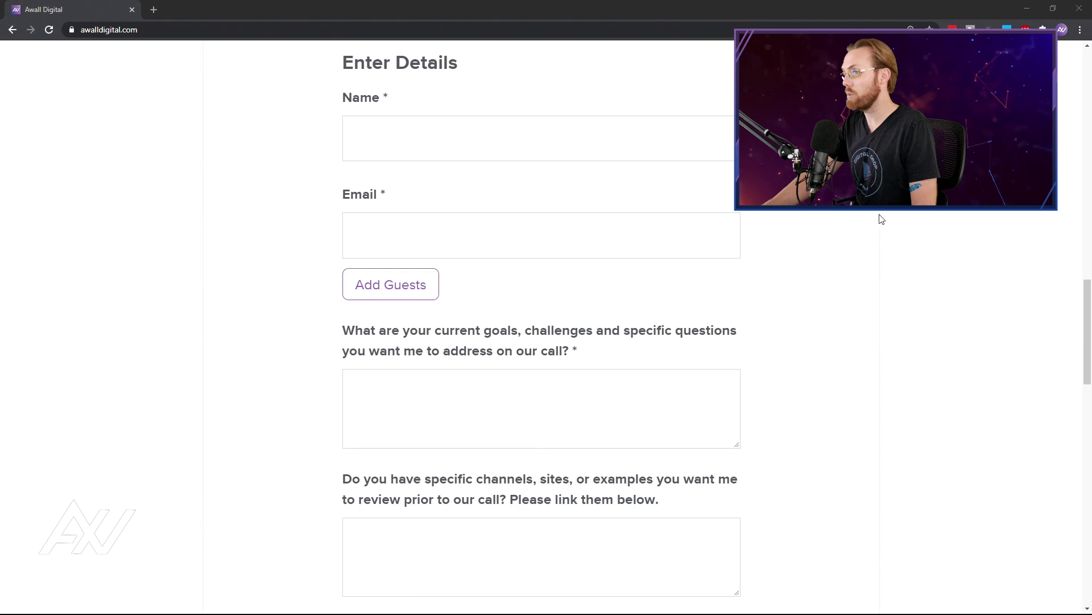
pyautogui.scroll(15, 898, 250)
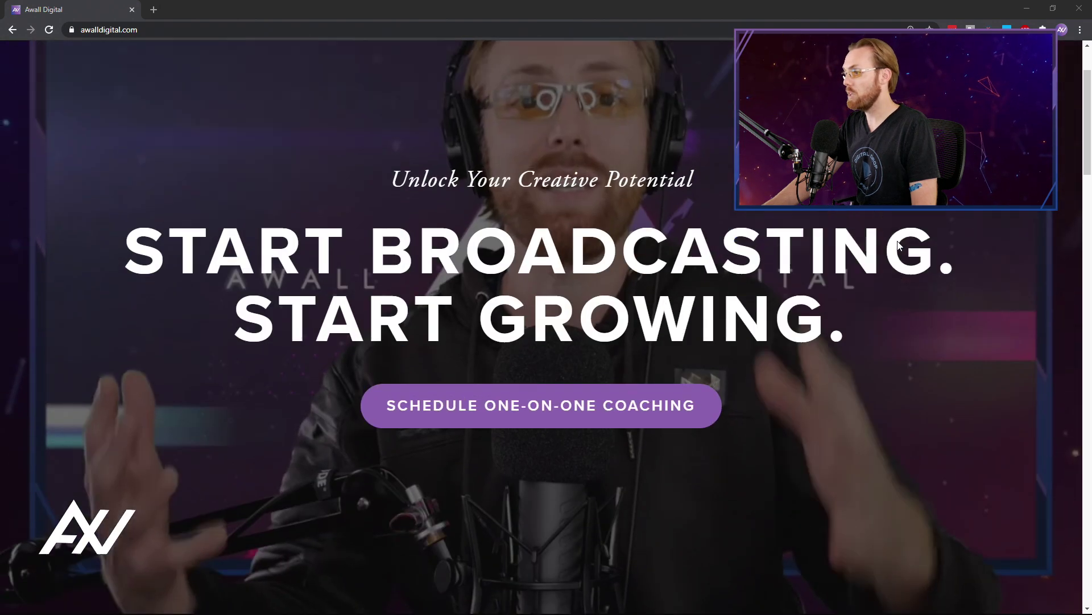